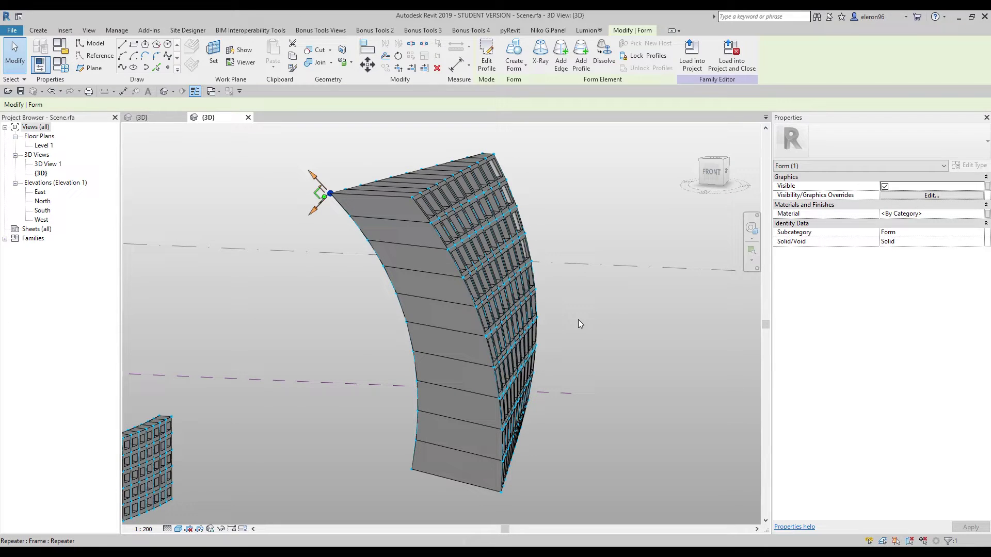
# Delete the Frame repeater that fills the large curved pair of divided surfaces.
pyautogui.keyDown('shift'); pyautogui.moveTo(536, 295); pyautogui.dragTo(382, 307, button='middle'); pyautogui.keyUp('shift')
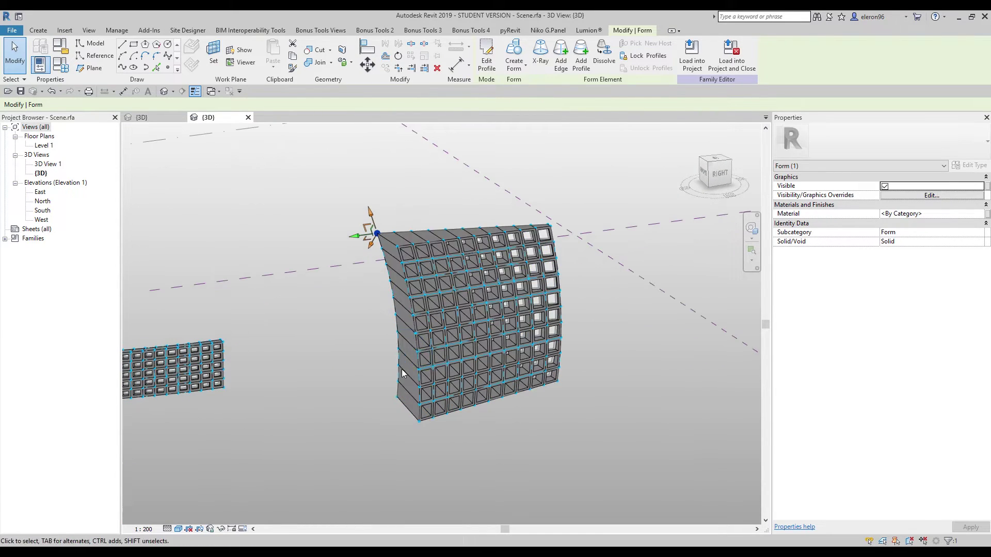
pyautogui.click(403, 407)
pyautogui.press('Delete')
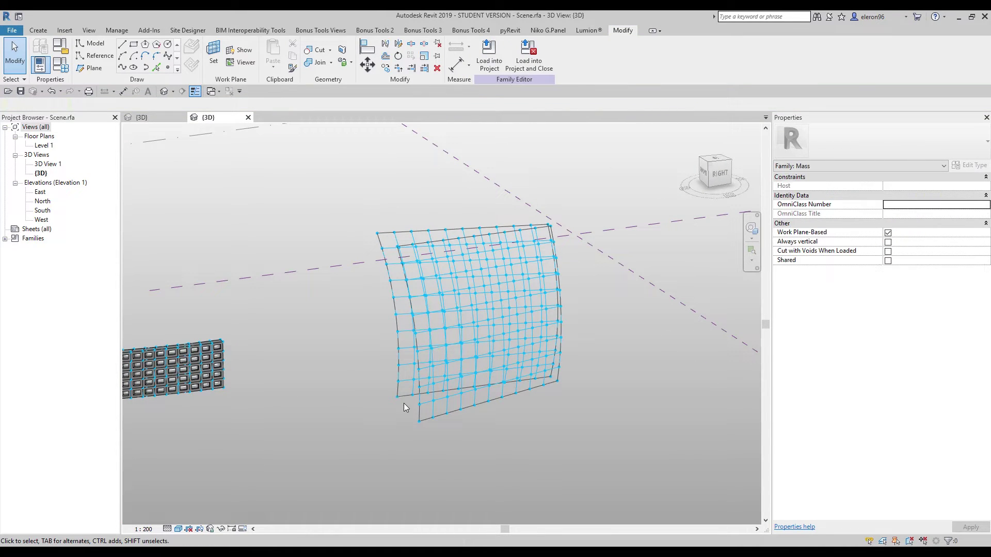
# Open the Frame family for editing from a single repeated component in the smaller panel and display it in wireframe.
pyautogui.scroll(2, 220, 377)
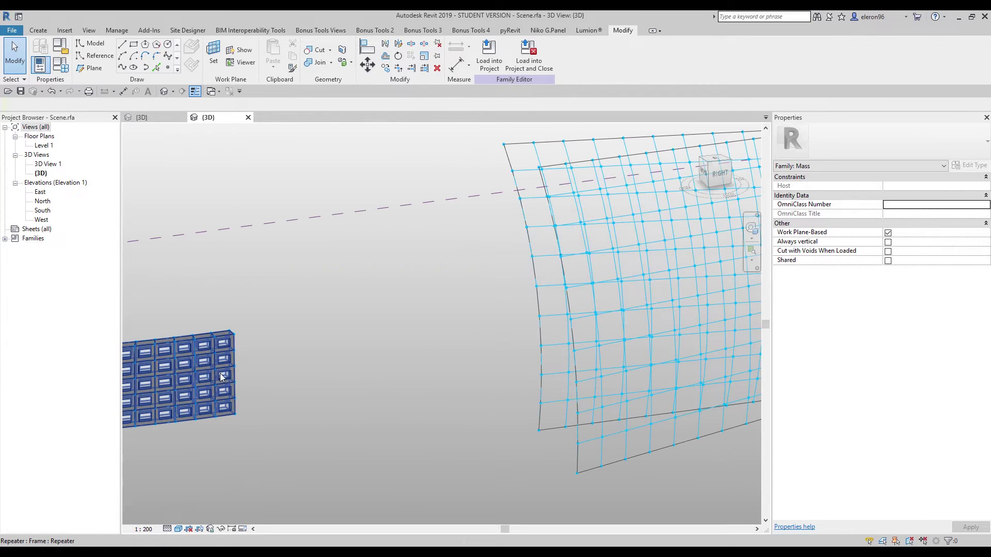
pyautogui.press('Tab')
pyautogui.click(226, 361)
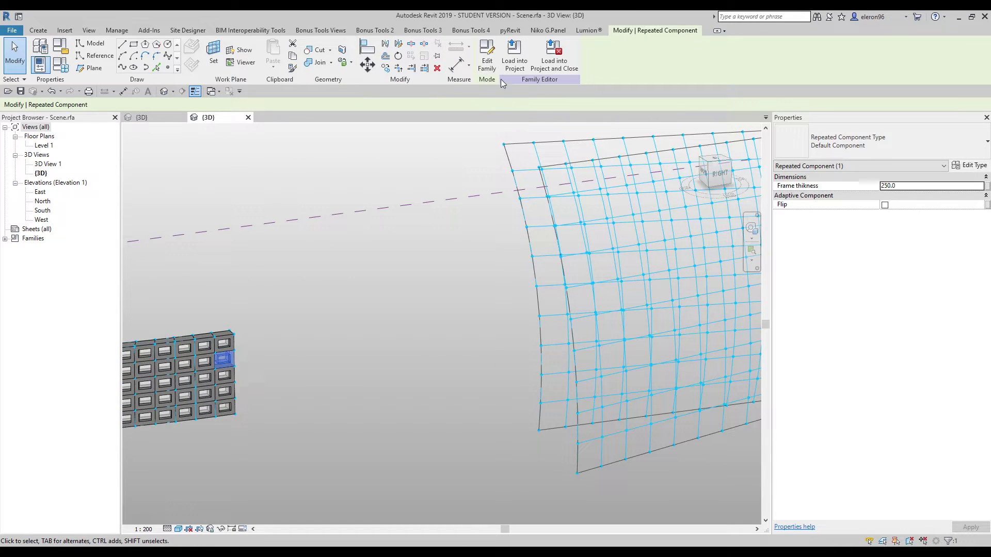
pyautogui.click(488, 61)
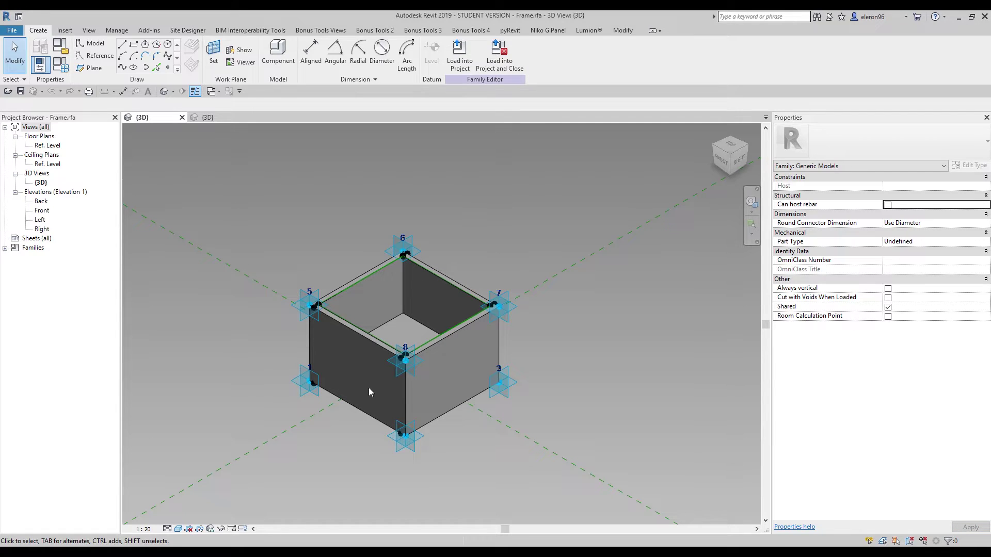
pyautogui.click(178, 529)
pyautogui.click(201, 466)
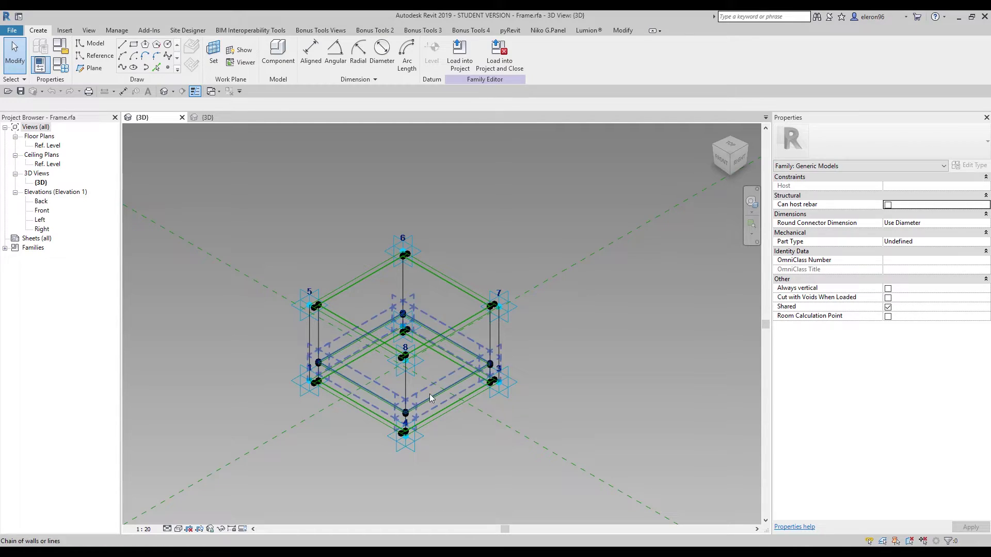
# Inspect the numbered adaptive placement points of the Frame family and return to the Scene 3D view.
pyautogui.scroll(1, 403, 431)
pyautogui.scroll(1, 402, 431)
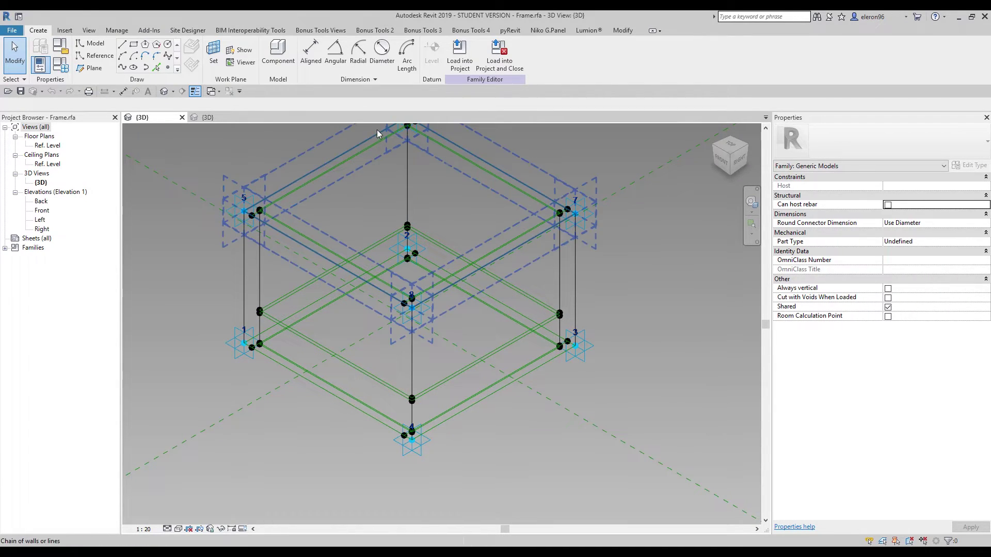
pyautogui.press('Tab')
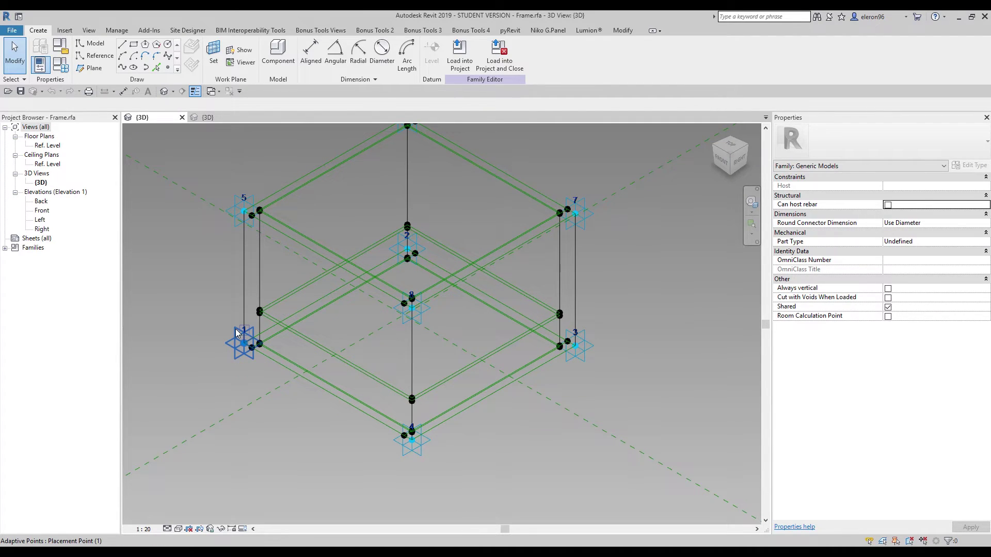
pyautogui.hotkey('ctrl', 'Tab')
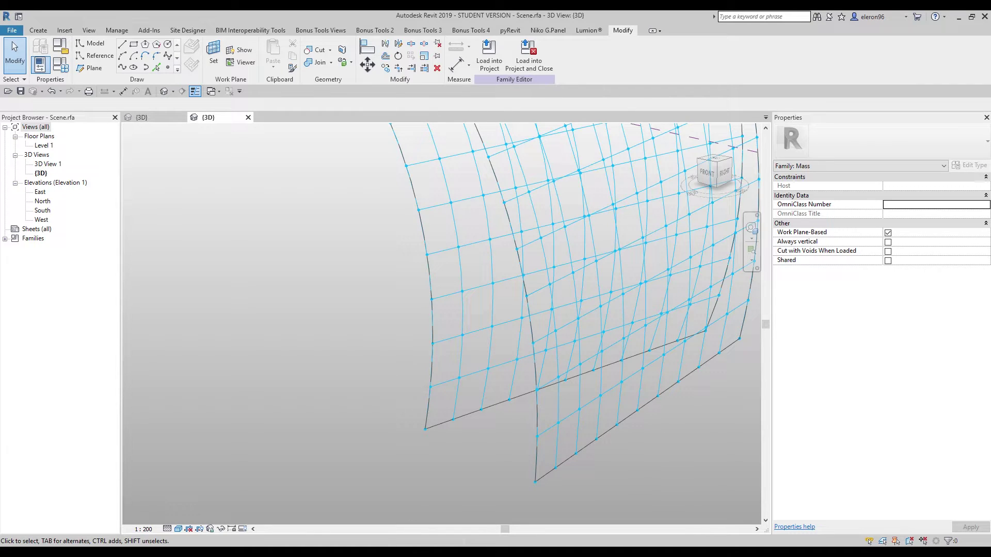
pyautogui.click(779, 552)
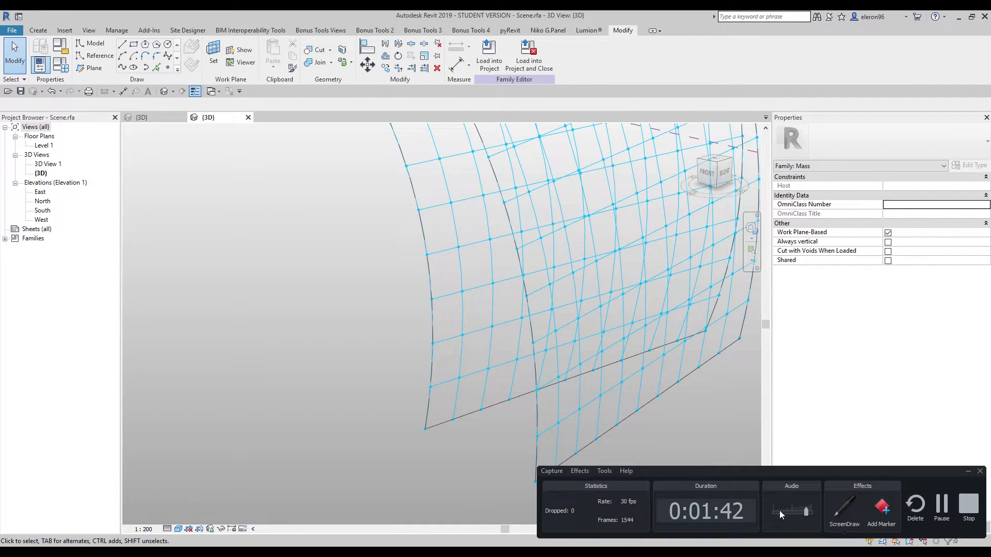
pyautogui.click(844, 511)
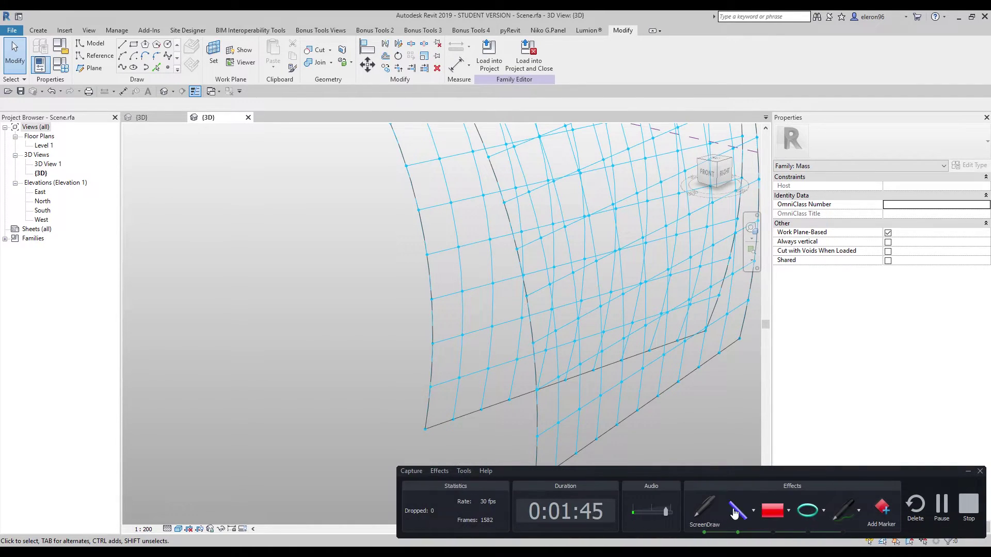
pyautogui.click(844, 510)
pyautogui.moveTo(432, 427)
pyautogui.mouseDown()
pyautogui.moveTo(420, 437)
pyautogui.moveTo(413, 428)
pyautogui.moveTo(426, 429)
pyautogui.moveTo(411, 404)
pyautogui.moveTo(436, 379)
pyautogui.moveTo(469, 405)
pyautogui.moveTo(429, 436)
pyautogui.moveTo(432, 386)
pyautogui.moveTo(467, 384)
pyautogui.moveTo(466, 425)
pyautogui.mouseUp()
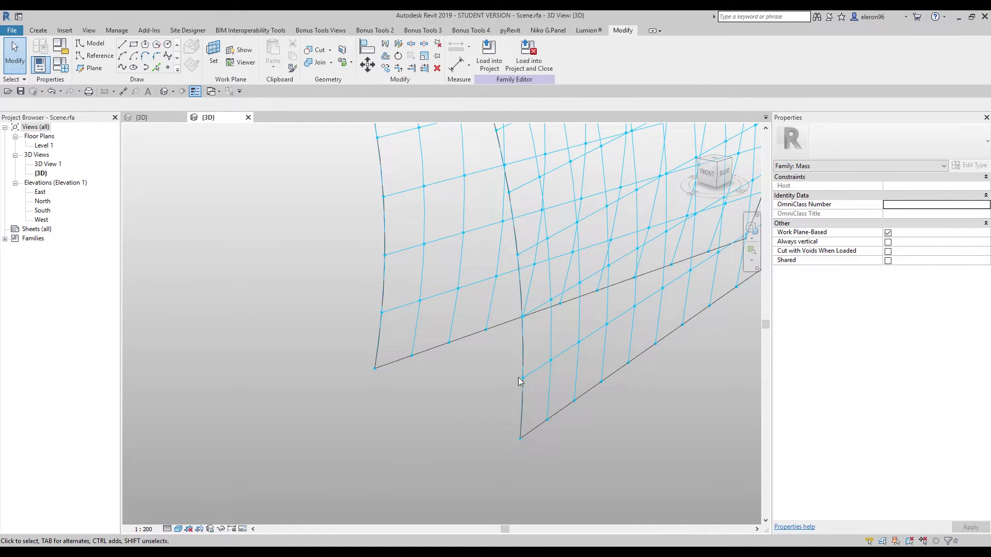
# Start a Frame component with points 1 to 4 around the lower corner cell of the farther grid, from the corner up, across and down.
pyautogui.click(38, 29)
pyautogui.click(277, 51)
pyautogui.click(270, 53)
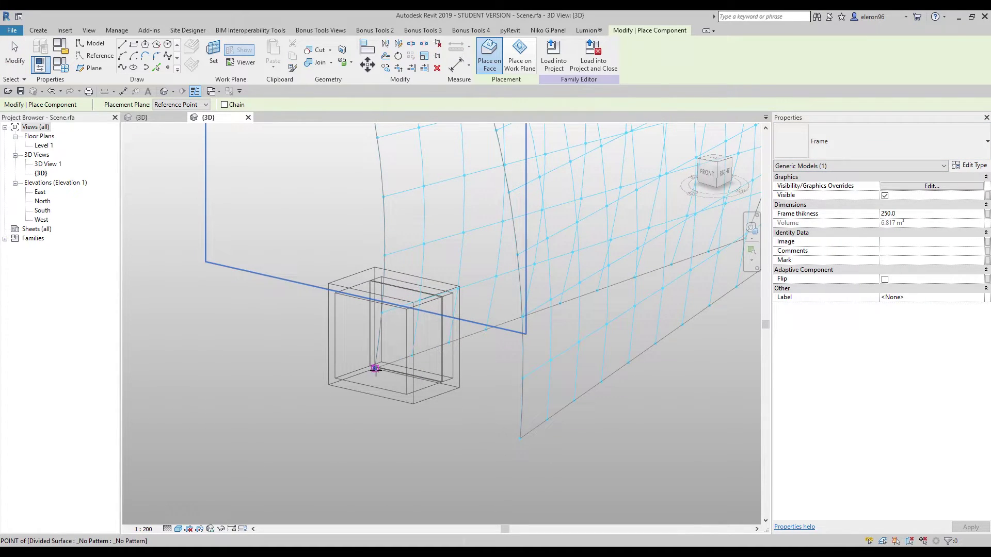
pyautogui.click(375, 369)
pyautogui.click(382, 312)
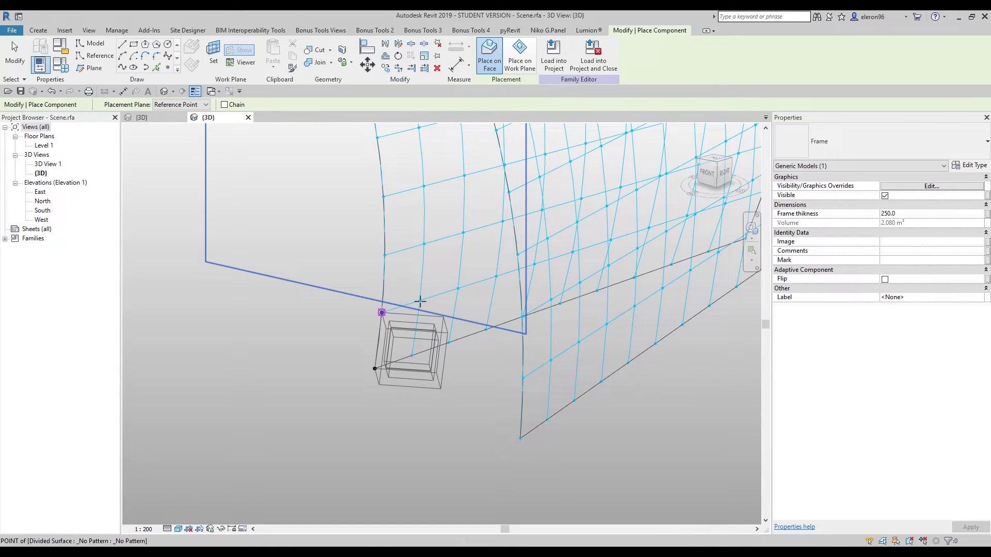
pyautogui.click(420, 301)
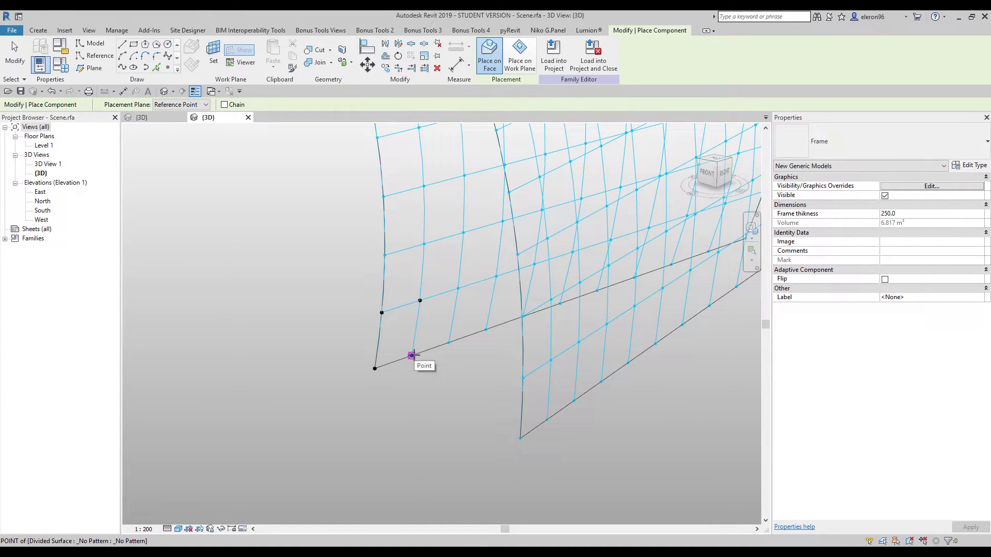
pyautogui.click(412, 356)
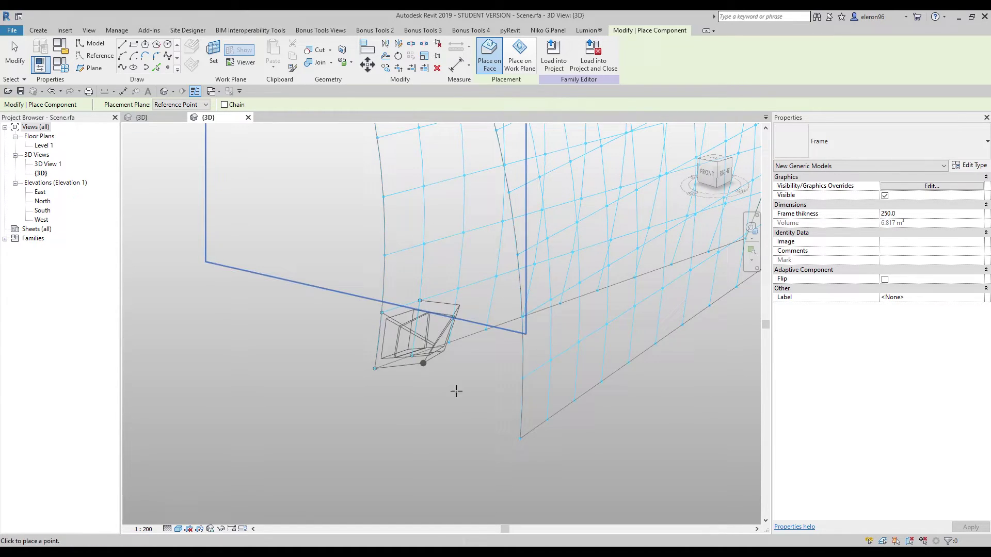
# Complete the Frame by placing points 5 to 8 around the matching corner cell of the nearer grid in the same order, ending placement.
pyautogui.click(520, 439)
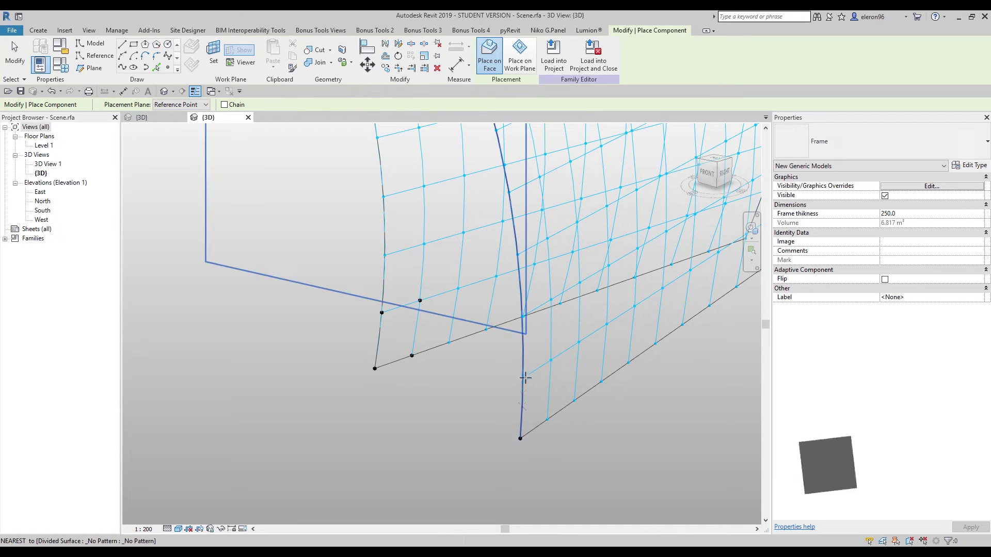
pyautogui.click(523, 378)
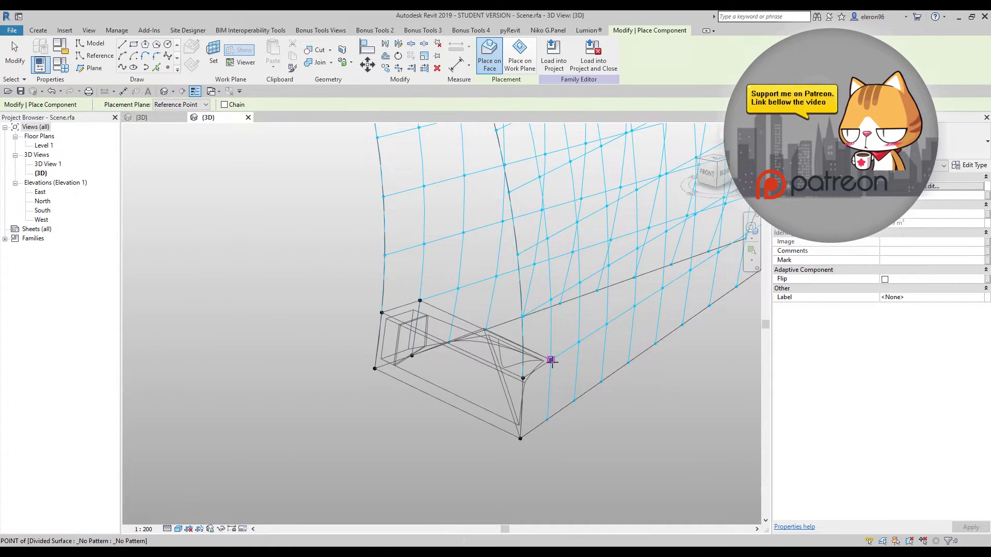
pyautogui.click(551, 360)
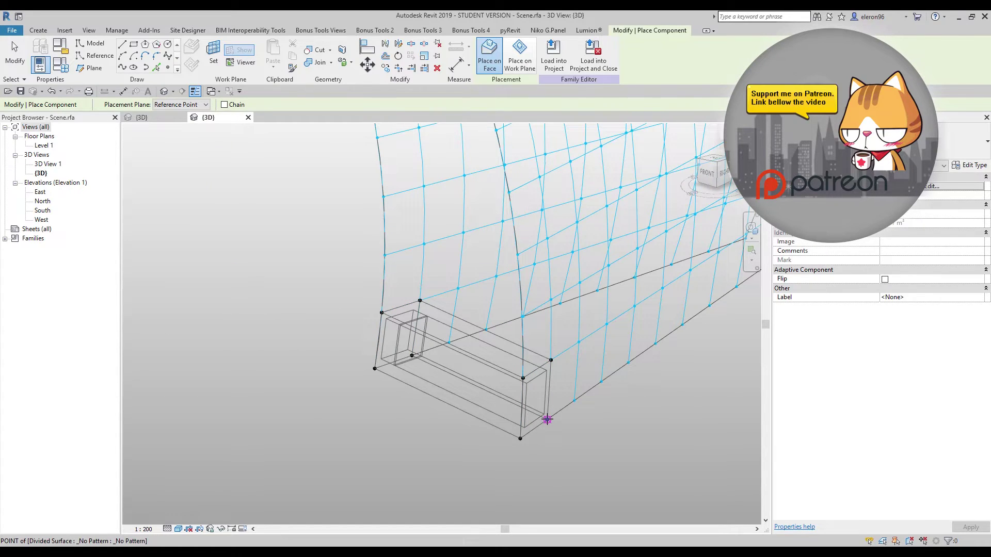
pyautogui.click(548, 420)
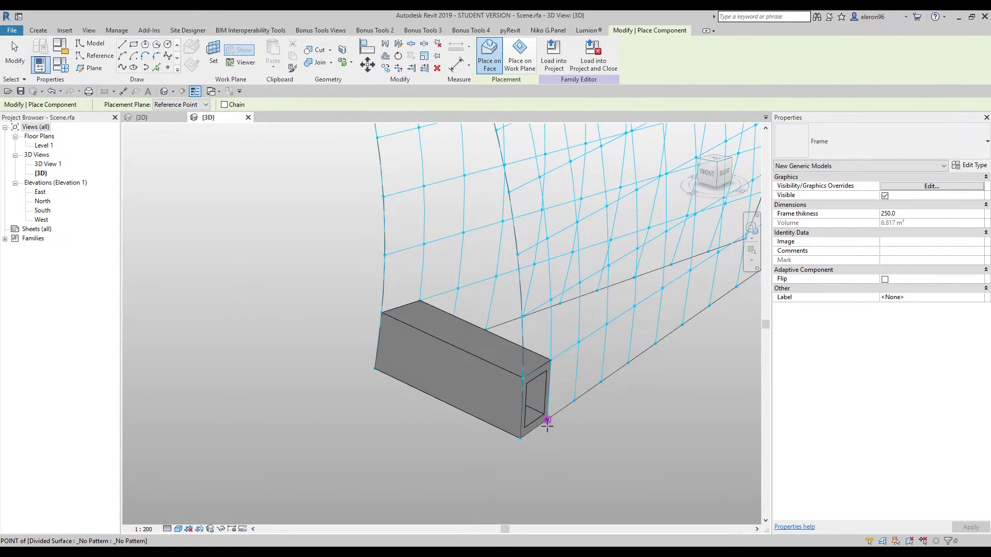
pyautogui.press('Escape')
pyautogui.press('Escape')
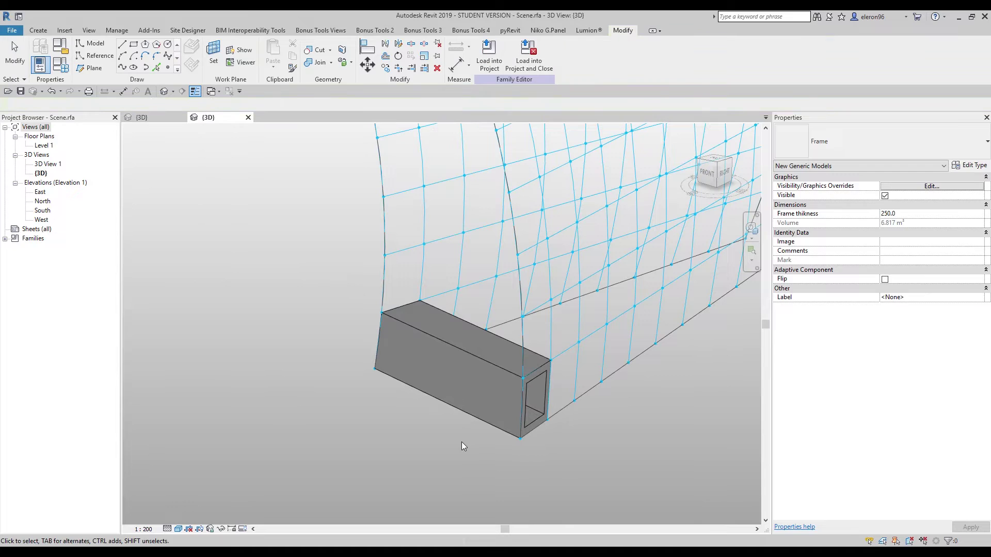
# Try to place a second Frame between the two grids, one row above the first, picking its corner points in a crossed diagonal order.
pyautogui.keyDown('shift'); pyautogui.moveTo(493, 409); pyautogui.dragTo(292, 358, button='middle'); pyautogui.keyUp('shift')
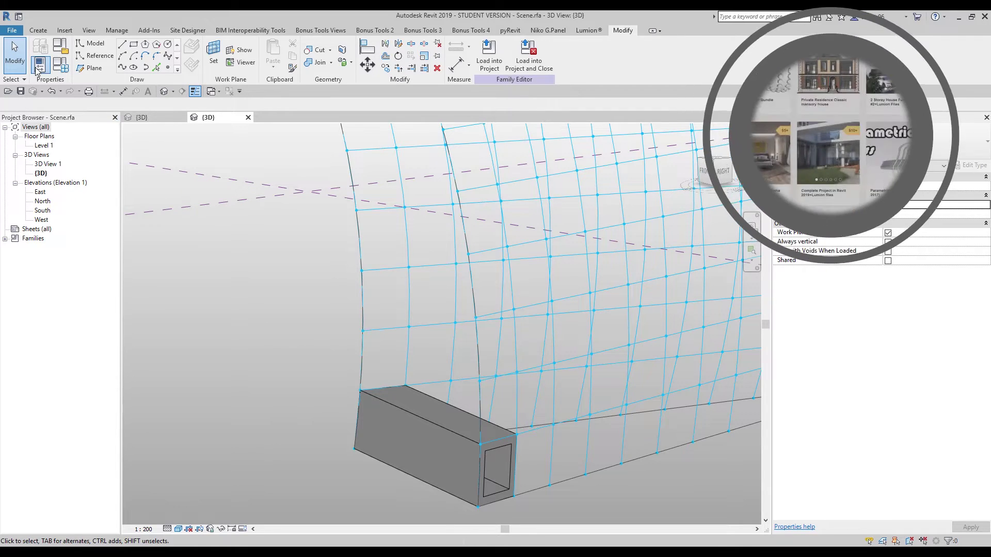
pyautogui.click(39, 30)
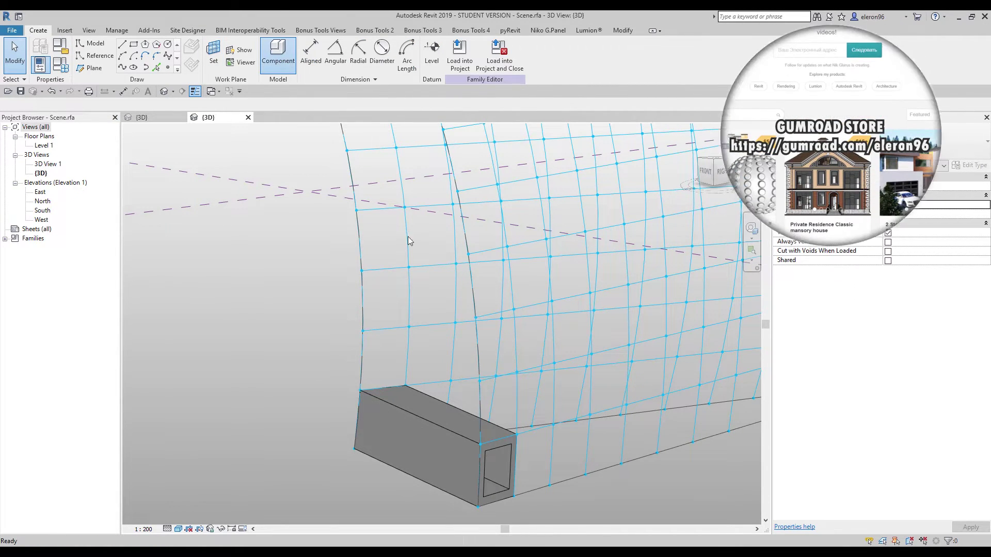
pyautogui.click(410, 264)
pyautogui.click(408, 328)
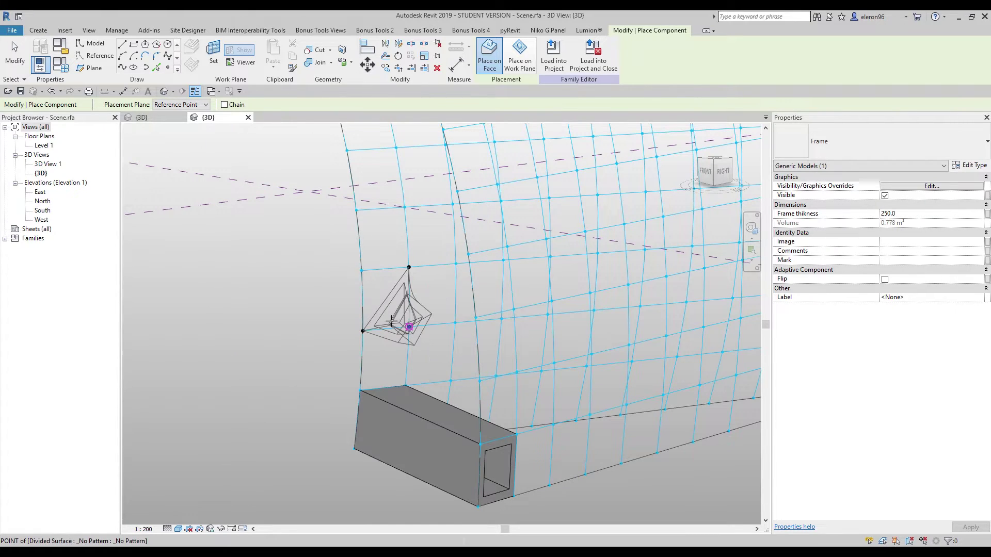
pyautogui.click(361, 271)
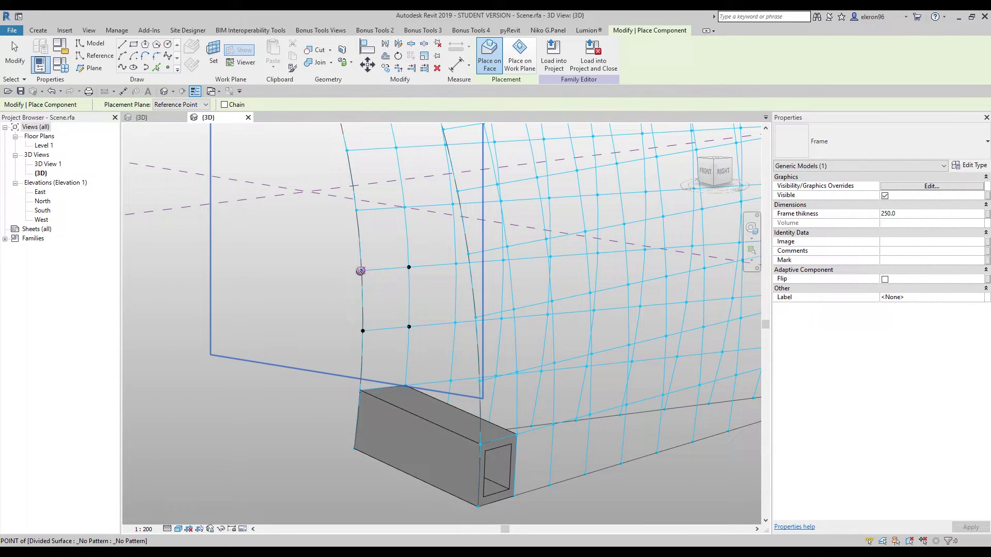
pyautogui.click(475, 318)
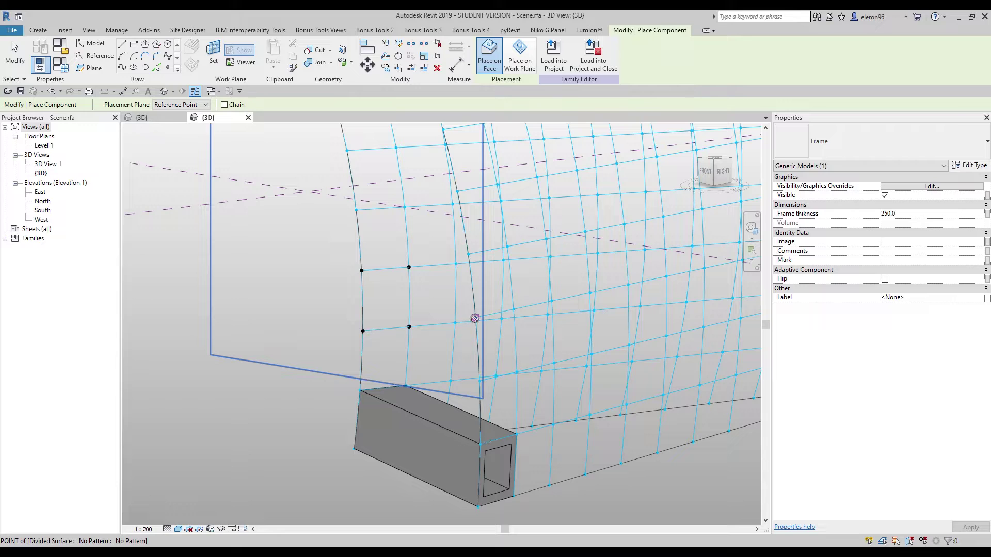
pyautogui.click(513, 308)
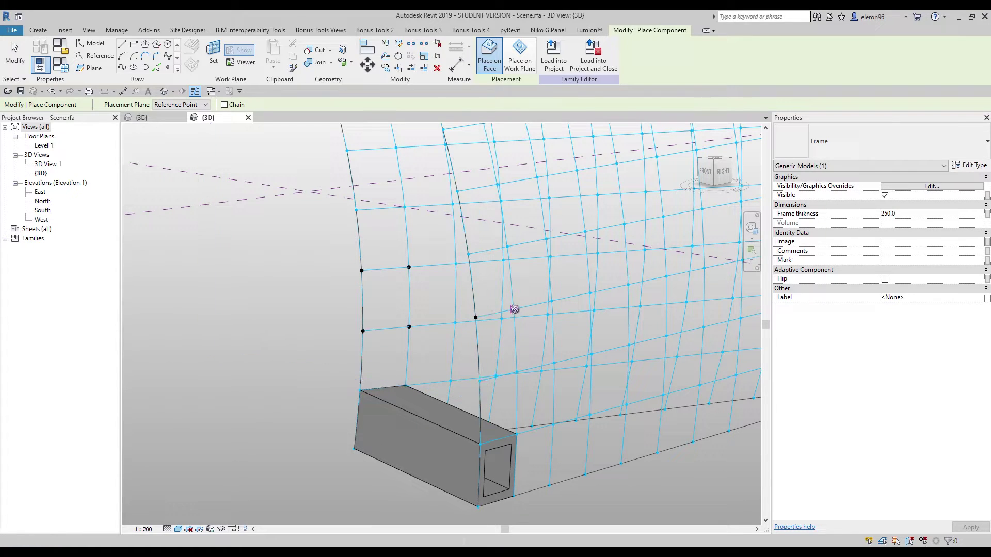
pyautogui.click(507, 246)
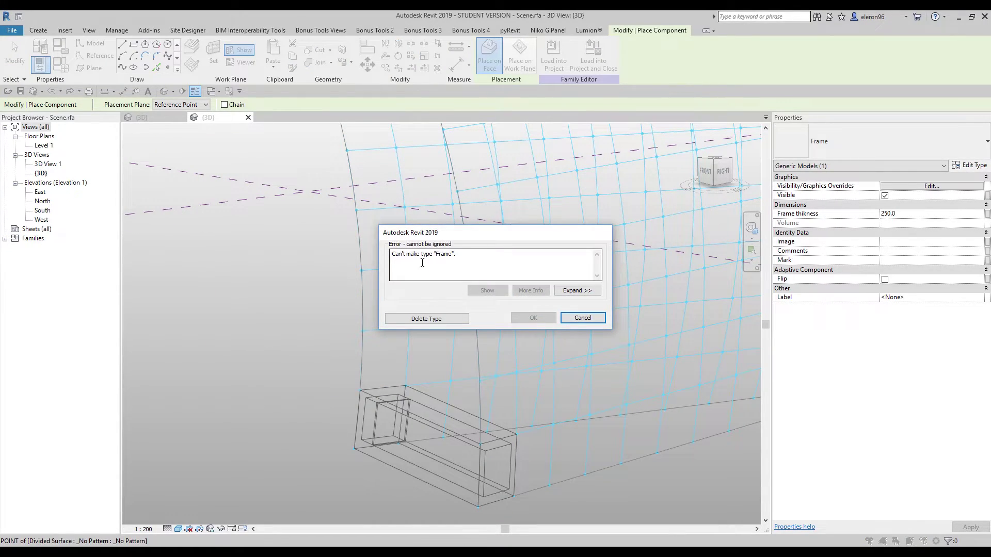
# Resolve the placement error with the Delete Type option and leave component placement.
pyautogui.moveTo(422, 263)
pyautogui.mouseDown()
pyautogui.moveTo(439, 255)
pyautogui.moveTo(416, 275)
pyautogui.mouseUp()
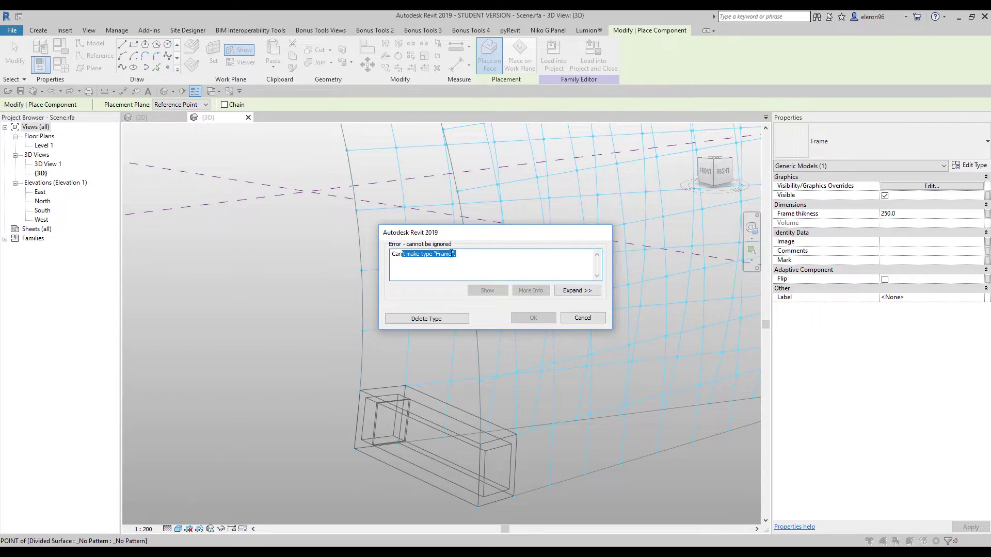
pyautogui.moveTo(508, 234); pyautogui.dragTo(615, 226)
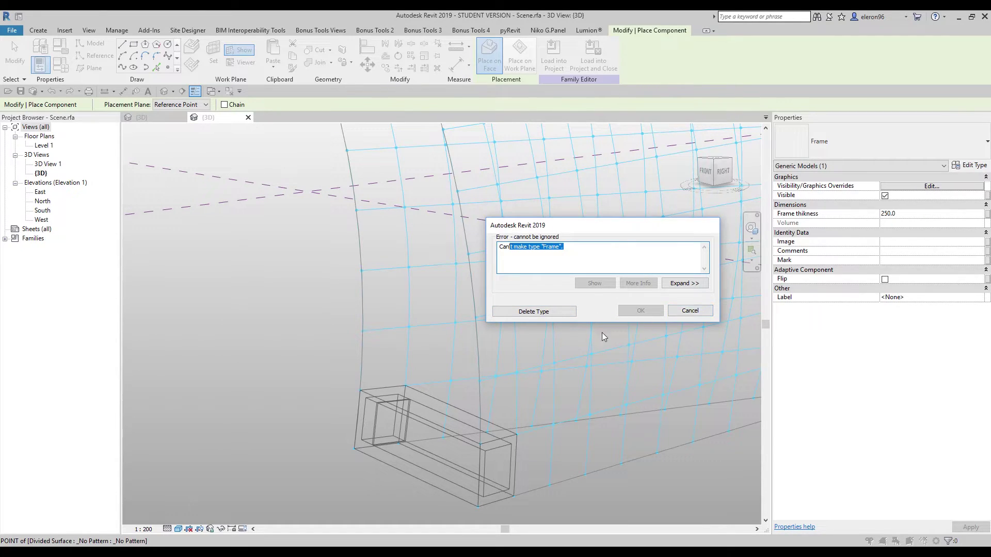
pyautogui.click(534, 312)
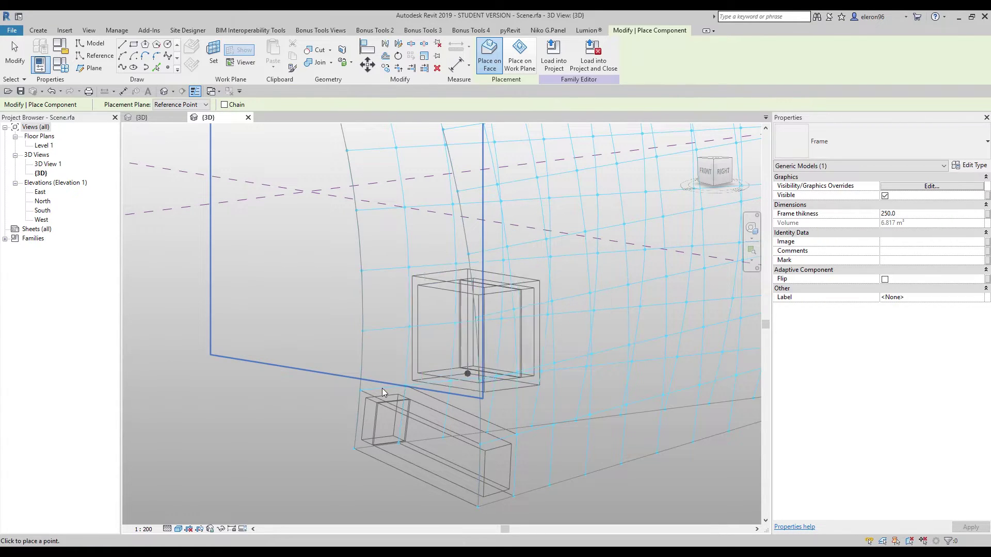
pyautogui.press('Escape')
pyautogui.press('Escape')
# Select the placed frame to check its numbered points and arrange the Frame family and Scene views side by side.
pyautogui.scroll(-3, 283, 371)
pyautogui.keyDown('shift'); pyautogui.moveTo(295, 362); pyautogui.dragTo(402, 468, button='middle'); pyautogui.keyUp('shift')
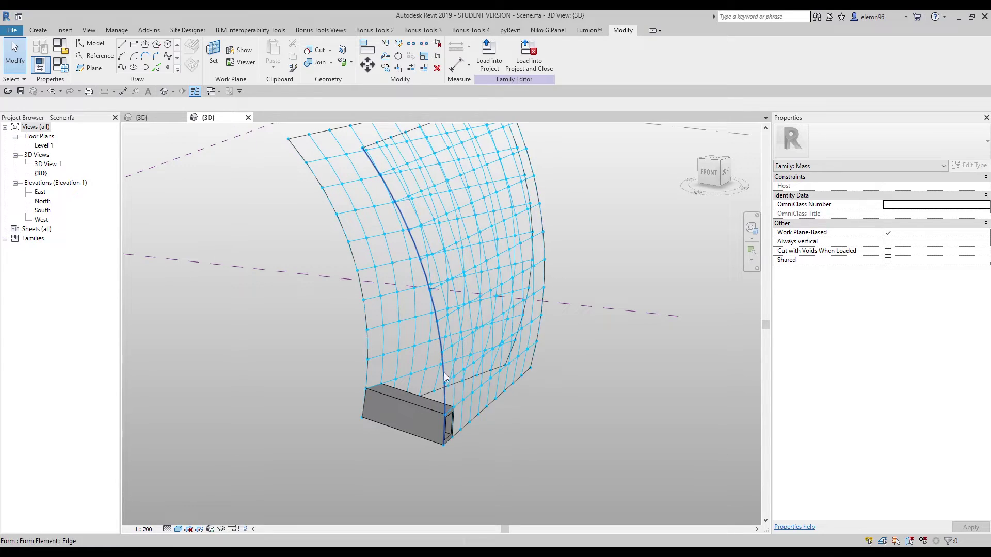
pyautogui.click(422, 408)
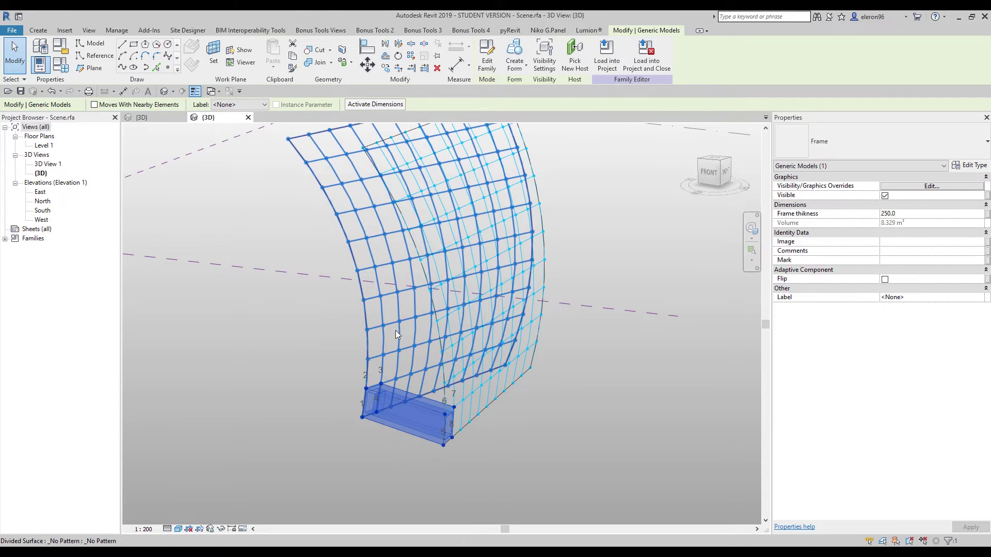
pyautogui.keyDown('shift'); pyautogui.moveTo(524, 453); pyautogui.dragTo(495, 454, button='middle'); pyautogui.keyUp('shift')
pyautogui.scroll(2, 350, 460)
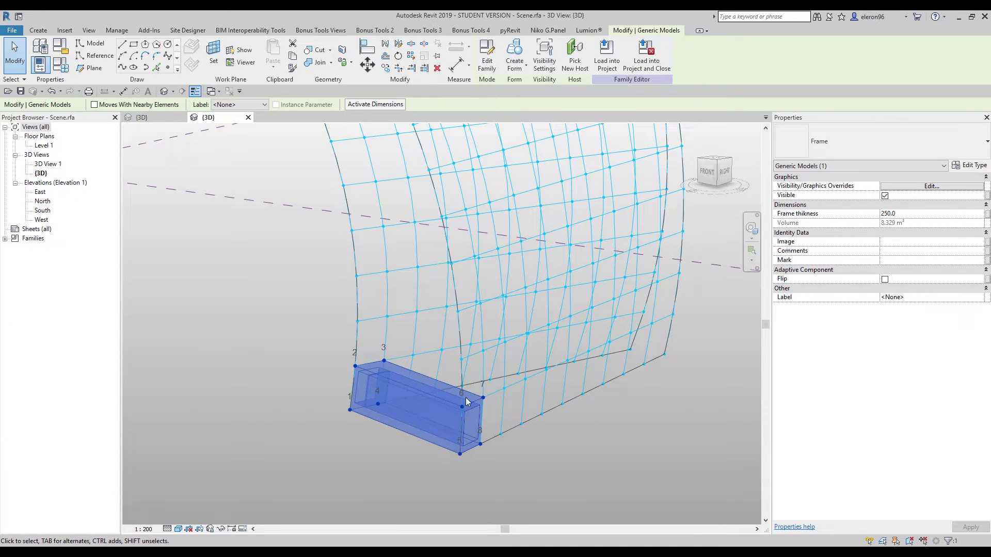
pyautogui.moveTo(232, 119); pyautogui.dragTo(767, 253)
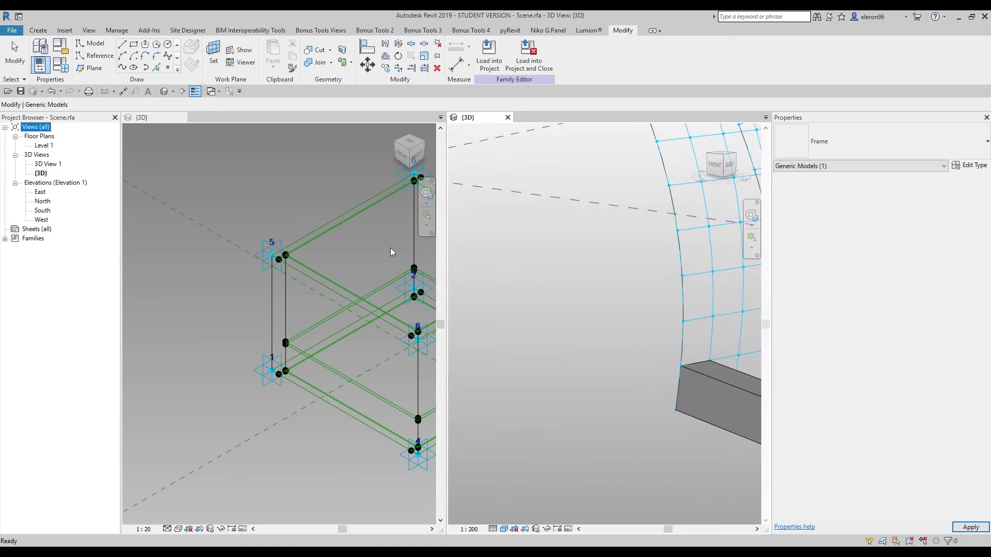
# Compare the point numbering in the Frame family with the numbered corners of the Frame placed between the two grids.
pyautogui.click(241, 302)
pyautogui.middleClick(198, 343)
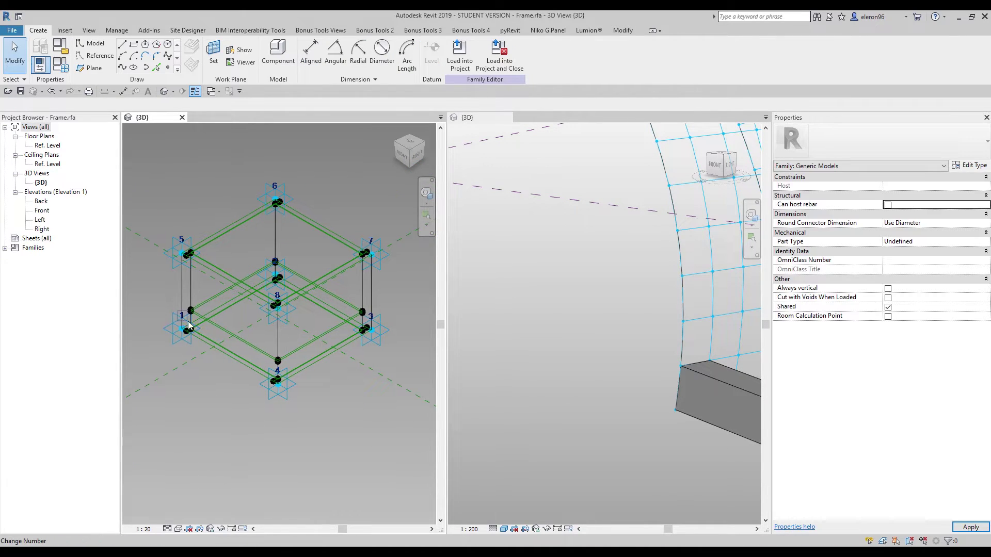
pyautogui.click(609, 372)
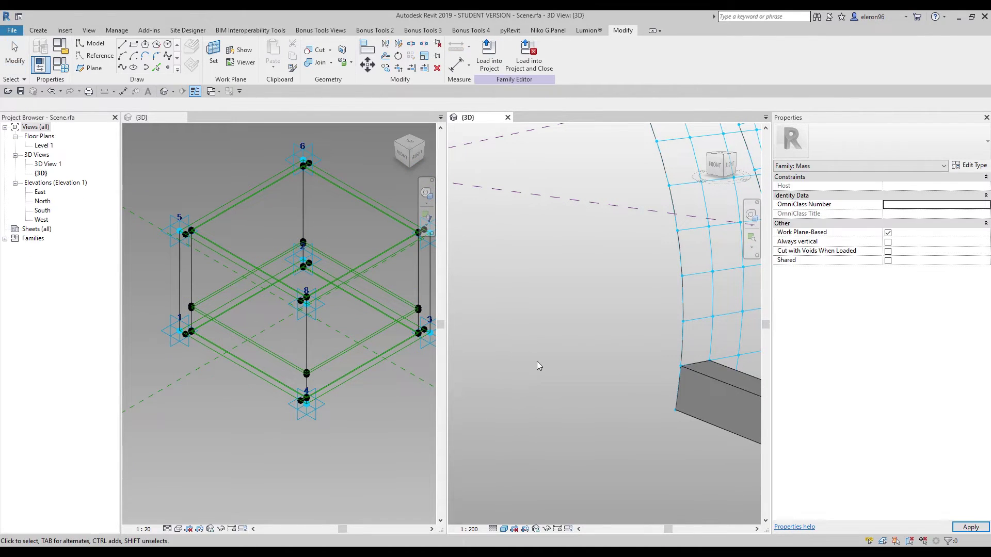
pyautogui.moveTo(561, 358); pyautogui.dragTo(463, 344, button='middle')
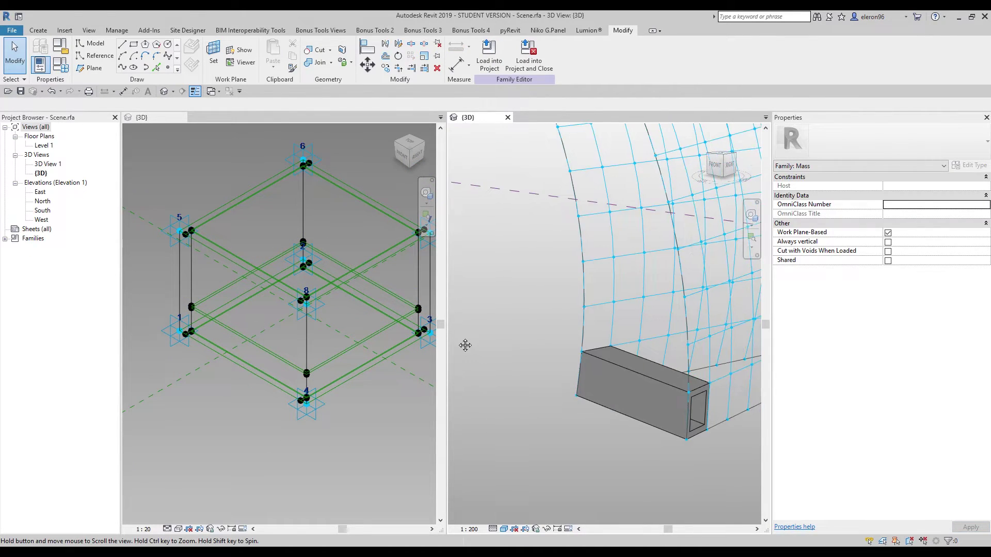
pyautogui.click(624, 406)
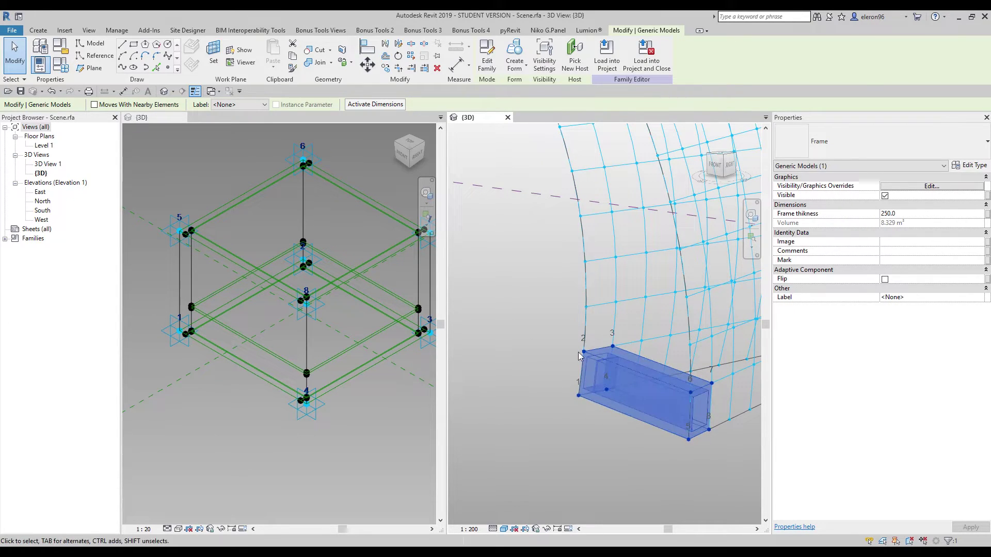
pyautogui.scroll(-2, 384, 311)
pyautogui.click(283, 319)
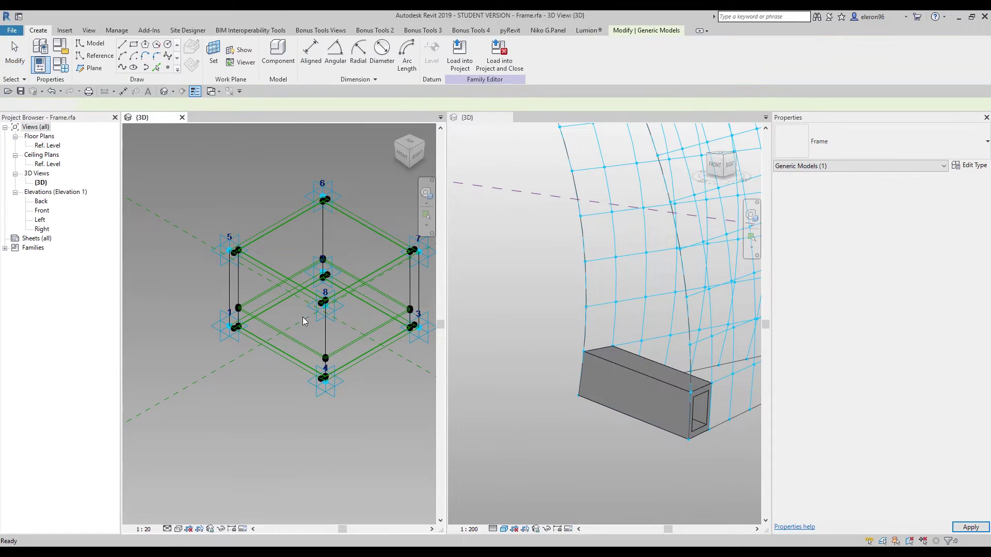
pyautogui.moveTo(360, 325); pyautogui.dragTo(333, 341, button='middle')
pyautogui.scroll(1, 332, 340)
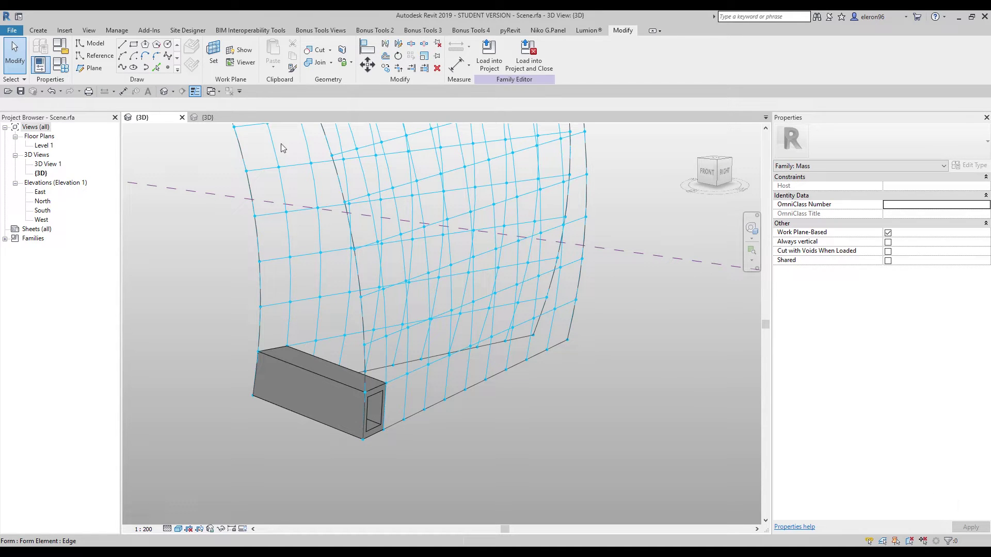
# Create a new family from the Metric Generic Model Adaptive.rft template.
pyautogui.click(11, 30)
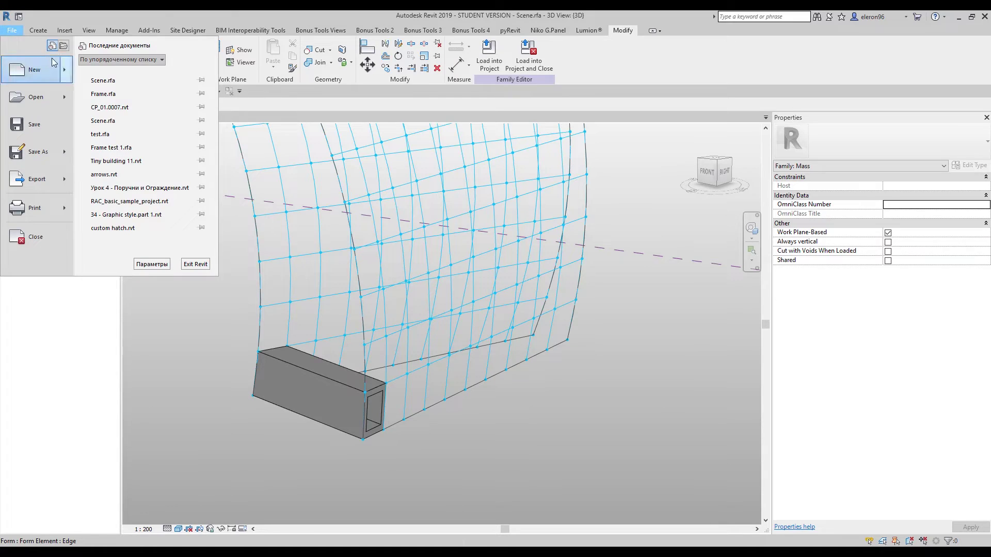
pyautogui.moveTo(66, 75)
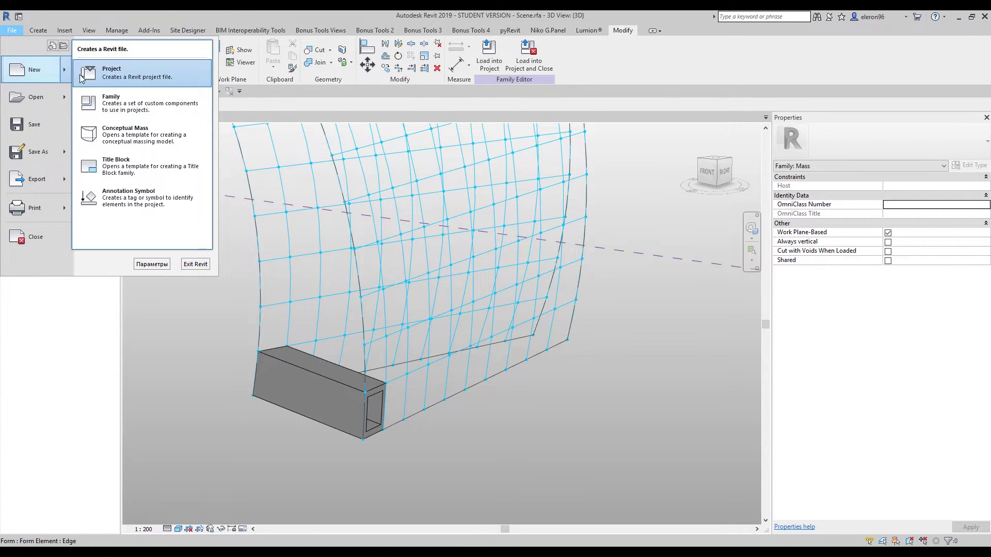
pyautogui.click(123, 107)
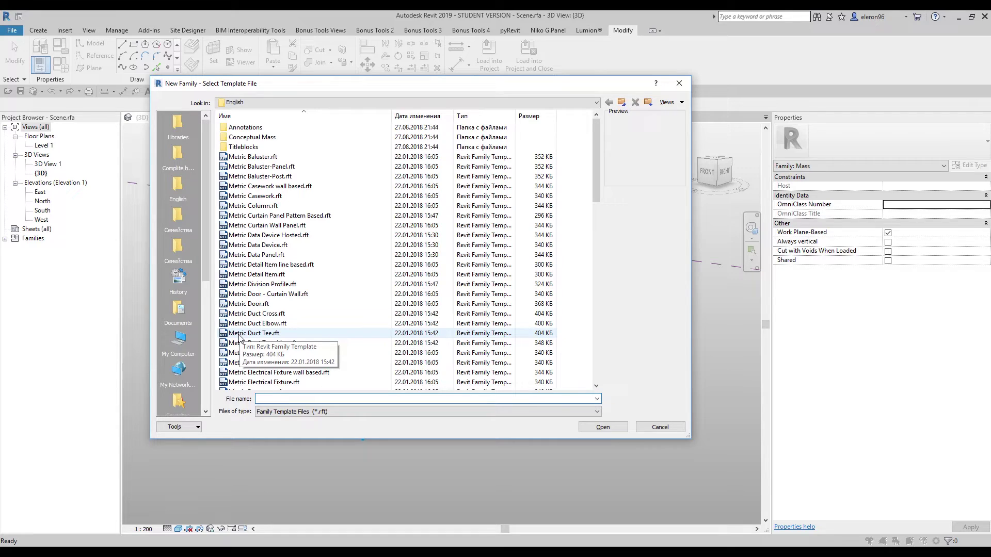
pyautogui.scroll(-11, 238, 338)
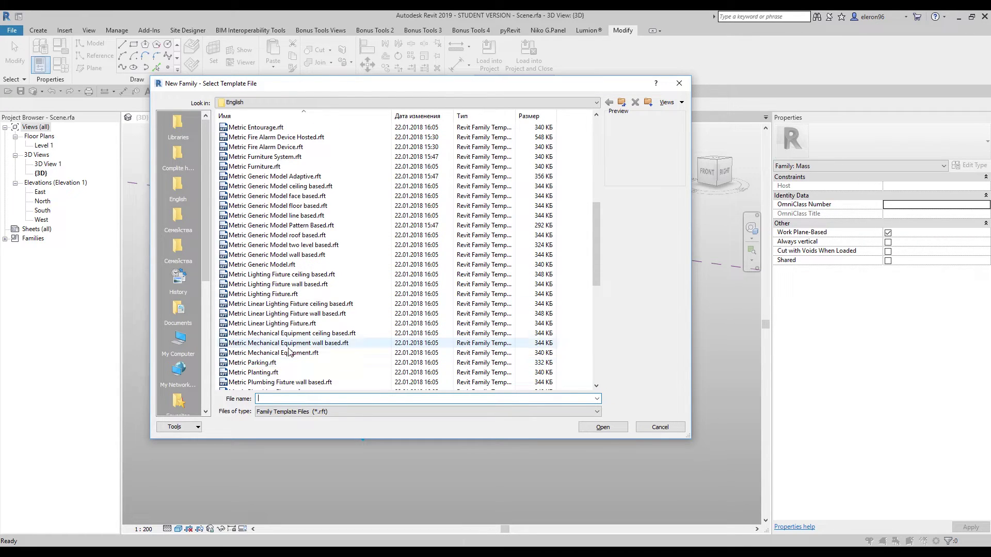
pyautogui.click(274, 176)
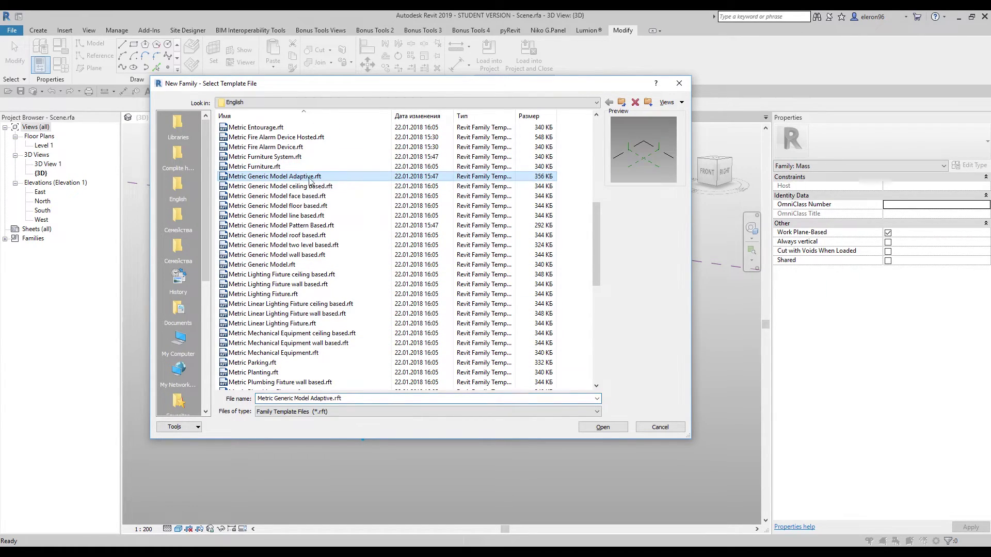
pyautogui.click(600, 427)
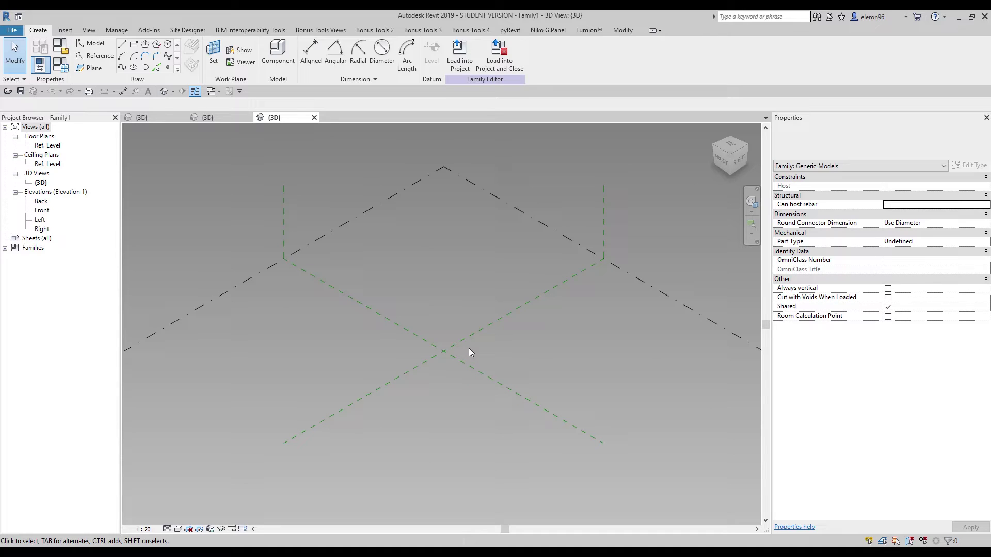
pyautogui.scroll(2, 469, 353)
pyautogui.scroll(1, 390, 342)
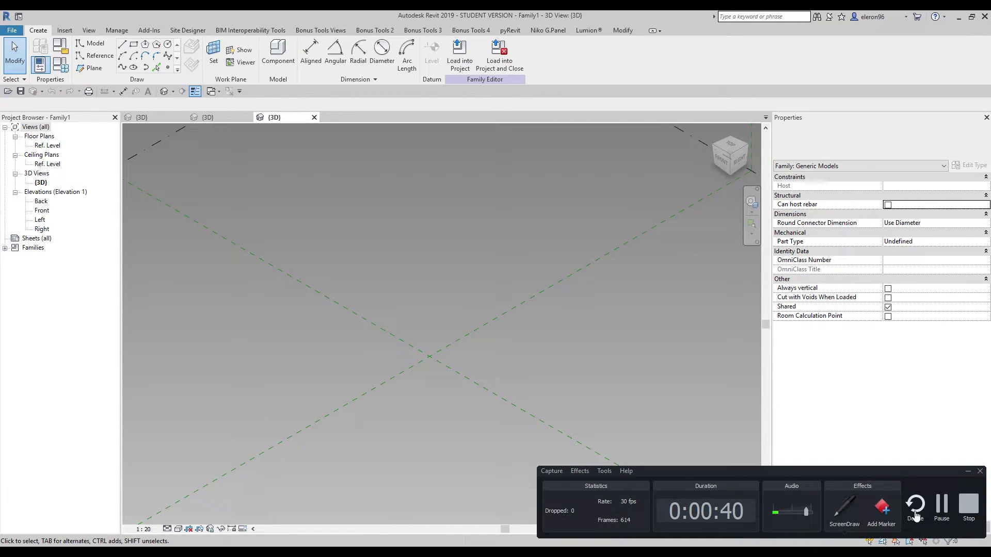
# Sketch a blue wireframe box over the empty 3D view with the screen recorder's ScreenDraw line tool.
pyautogui.click(849, 510)
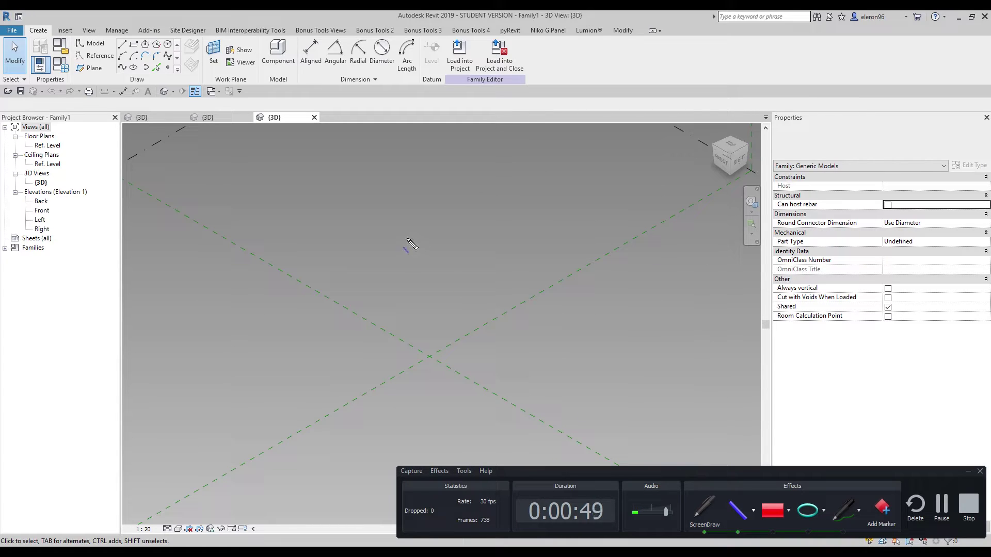
pyautogui.moveTo(442, 238)
pyautogui.mouseDown()
pyautogui.moveTo(442, 375)
pyautogui.moveTo(527, 380)
pyautogui.moveTo(524, 237)
pyautogui.mouseUp()
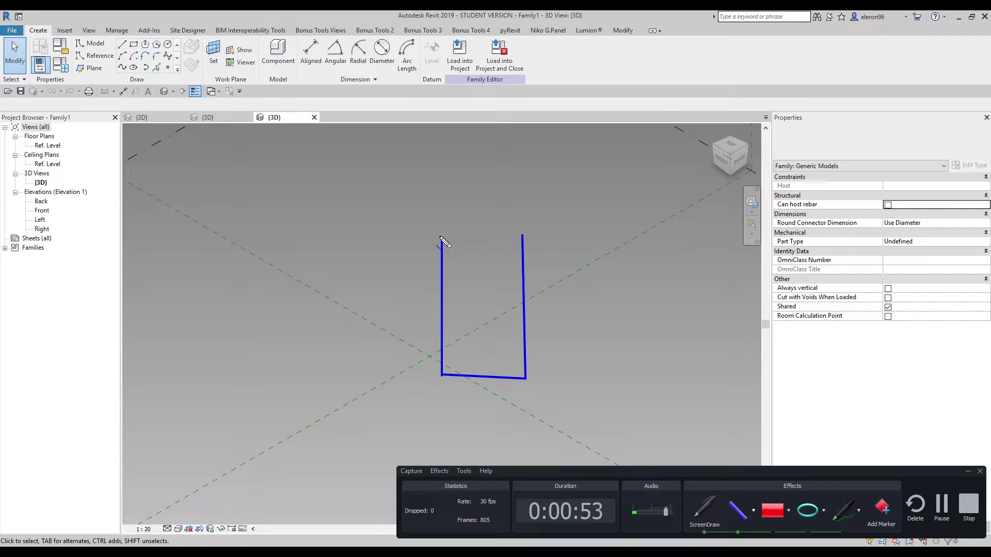
pyautogui.moveTo(441, 238); pyautogui.dragTo(521, 235)
pyautogui.moveTo(441, 233); pyautogui.dragTo(401, 214)
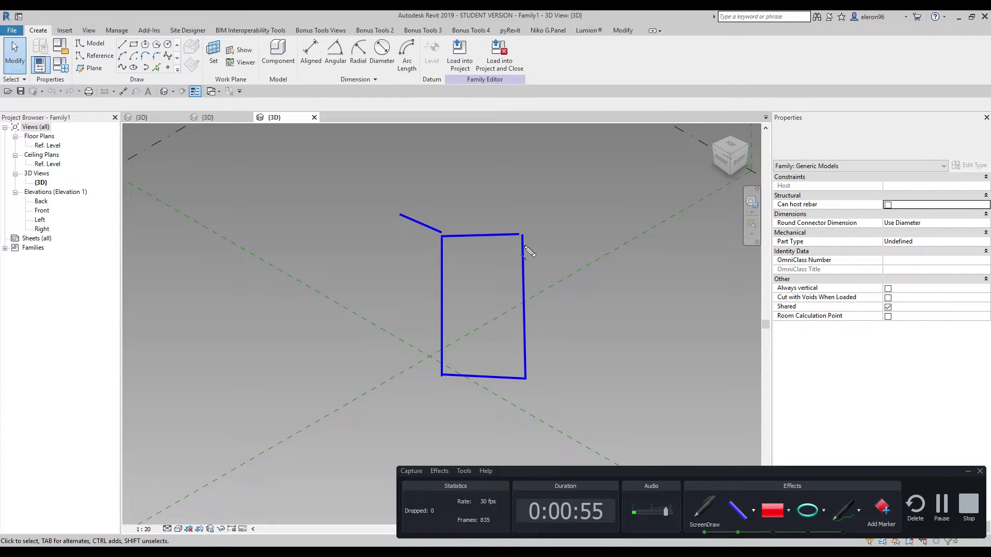
pyautogui.moveTo(517, 232); pyautogui.dragTo(404, 347)
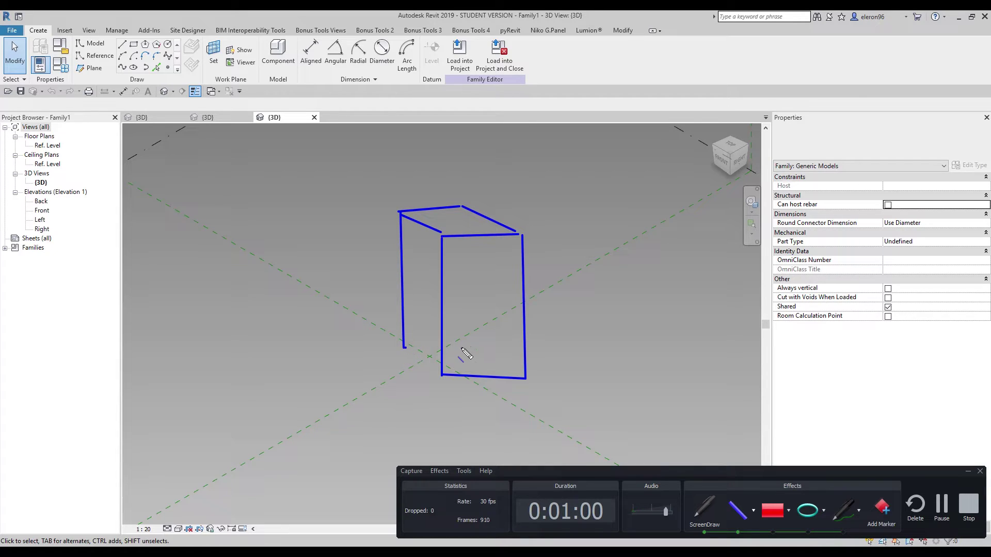
pyautogui.moveTo(464, 352); pyautogui.dragTo(461, 207)
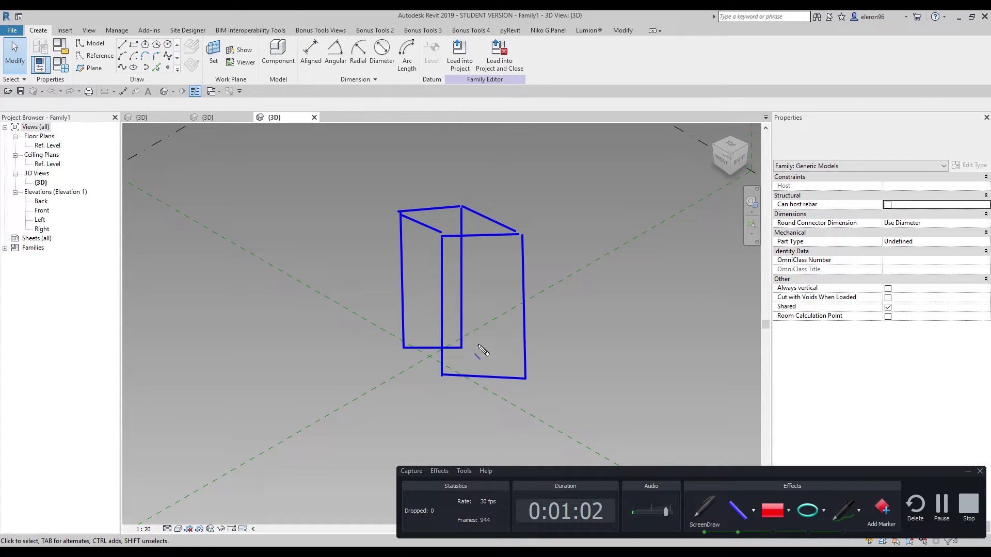
pyautogui.moveTo(462, 346); pyautogui.dragTo(525, 379)
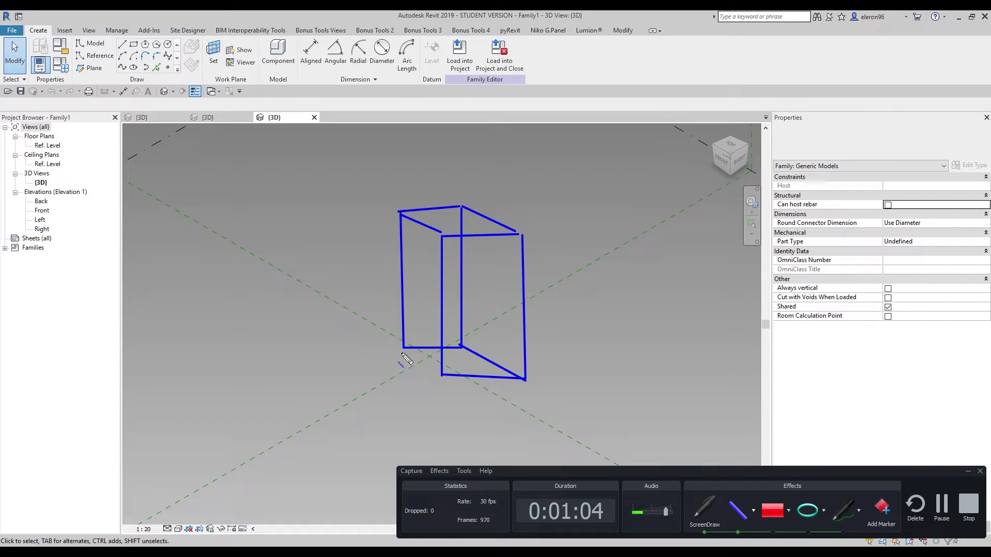
pyautogui.moveTo(403, 348); pyautogui.dragTo(442, 375)
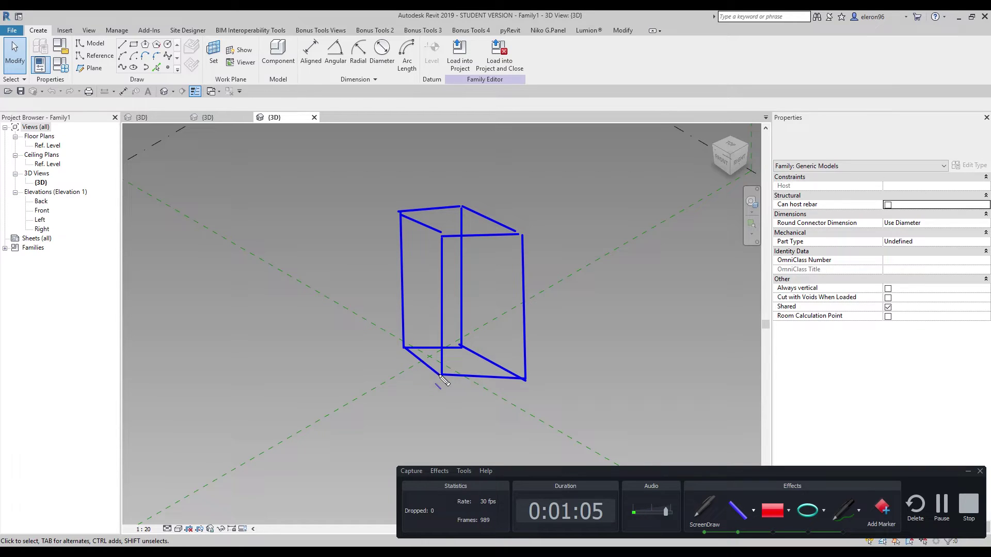
# Circle all eight corners of the sketched box with cyan ScreenDraw ellipses.
pyautogui.click(808, 515)
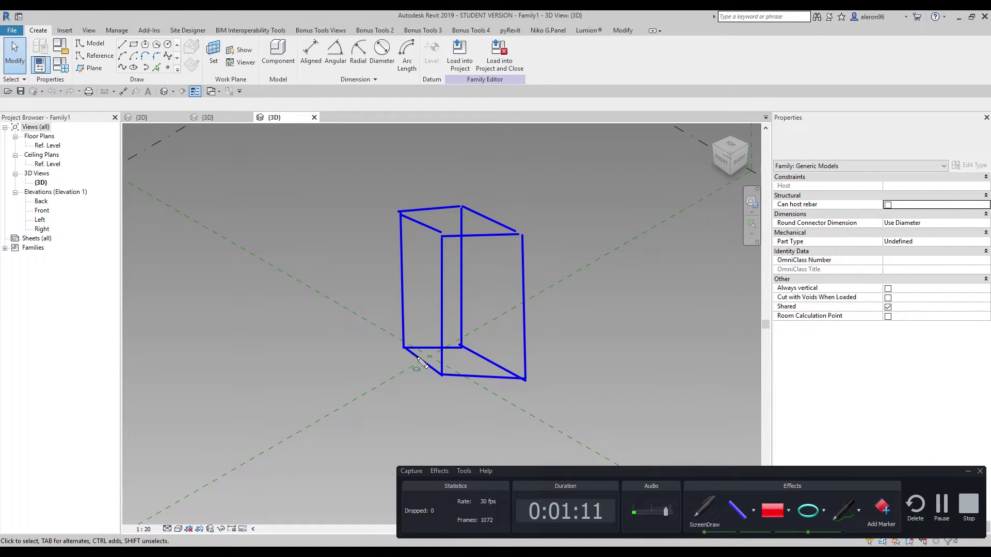
pyautogui.moveTo(417, 358); pyautogui.dragTo(390, 336)
pyautogui.moveTo(391, 205); pyautogui.dragTo(416, 231)
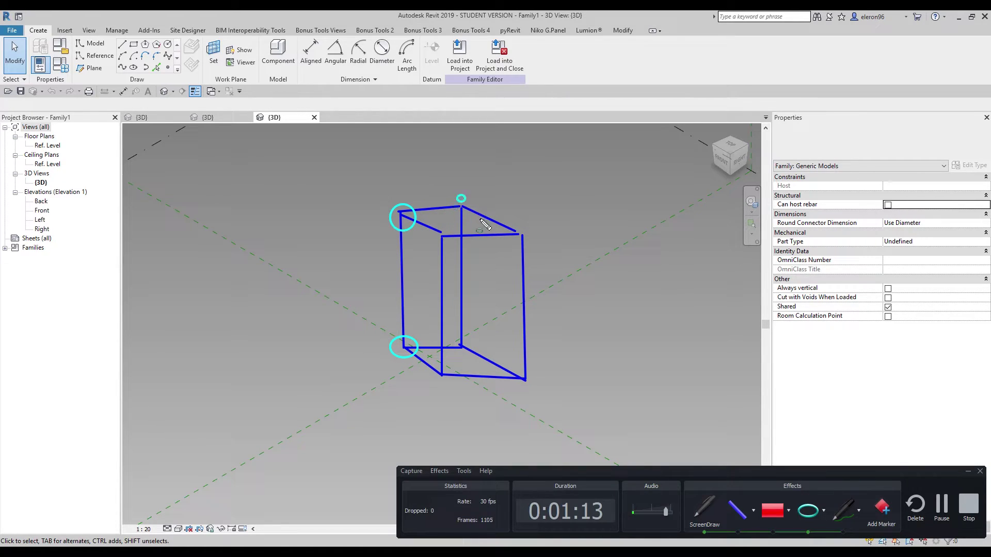
pyautogui.moveTo(481, 220); pyautogui.dragTo(538, 252)
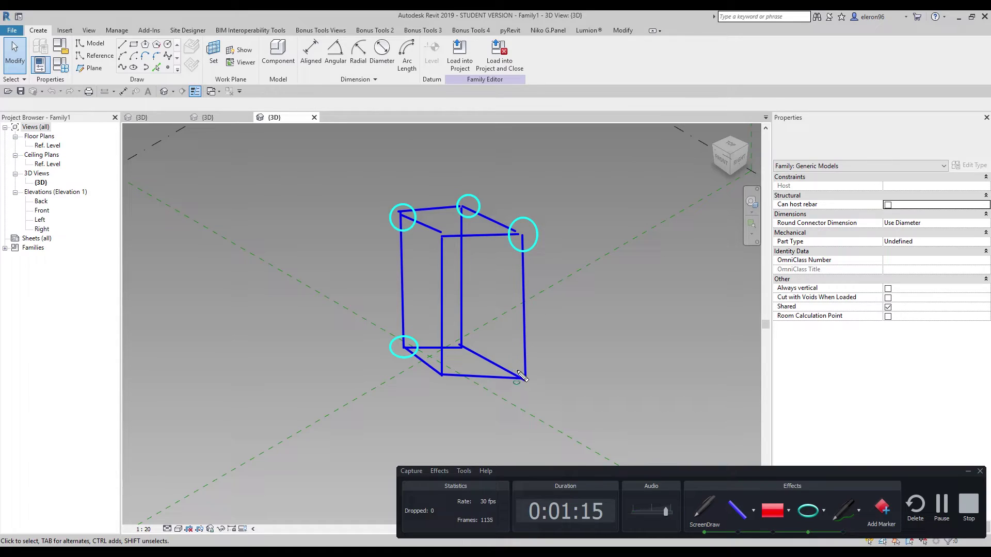
pyautogui.moveTo(502, 359); pyautogui.dragTo(538, 396)
pyautogui.moveTo(428, 368); pyautogui.dragTo(467, 385)
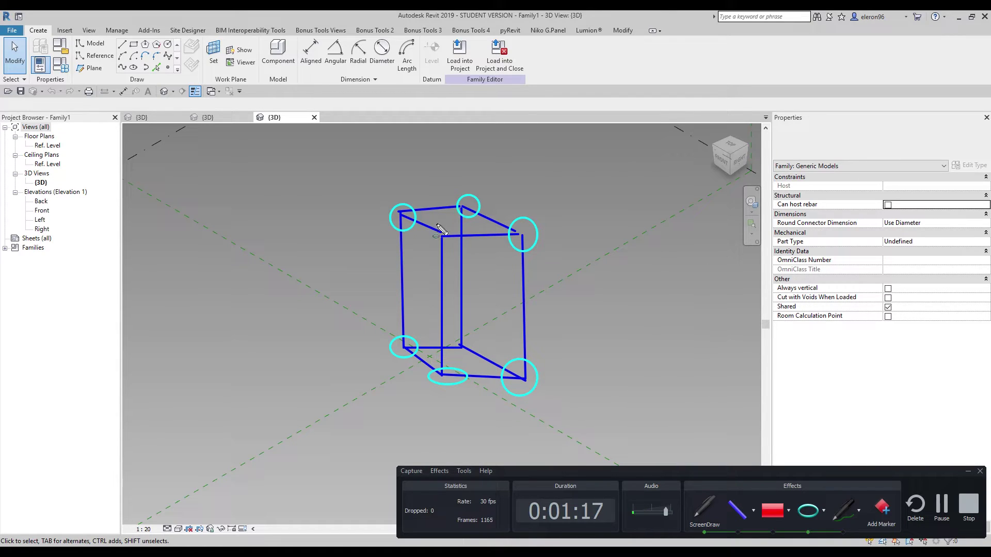
pyautogui.moveTo(434, 219); pyautogui.dragTo(461, 256)
pyautogui.moveTo(453, 329); pyautogui.dragTo(474, 364)
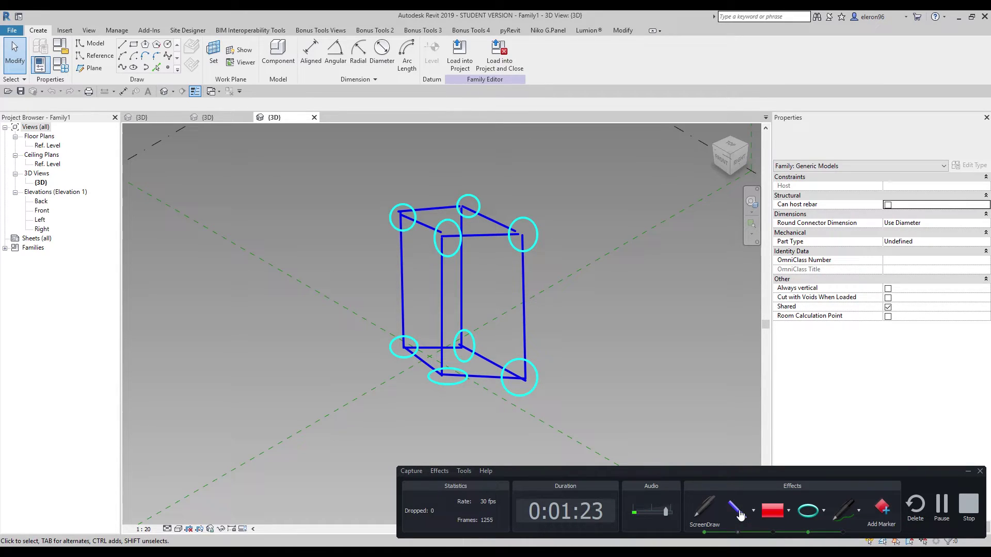
# Trace the corner order around the back and front faces of the sketched box in green freehand lines, and clear the annotations.
pyautogui.click(843, 511)
pyautogui.moveTo(373, 345)
pyautogui.mouseDown()
pyautogui.moveTo(389, 324)
pyautogui.moveTo(382, 333)
pyautogui.moveTo(385, 237)
pyautogui.moveTo(398, 307)
pyautogui.moveTo(386, 316)
pyautogui.moveTo(381, 207)
pyautogui.moveTo(401, 177)
pyautogui.moveTo(458, 168)
pyautogui.moveTo(493, 194)
pyautogui.moveTo(493, 302)
pyautogui.moveTo(466, 345)
pyautogui.mouseUp()
pyautogui.moveTo(438, 393)
pyautogui.mouseDown()
pyautogui.moveTo(448, 403)
pyautogui.moveTo(430, 289)
pyautogui.moveTo(503, 205)
pyautogui.moveTo(570, 304)
pyautogui.moveTo(567, 391)
pyautogui.moveTo(538, 401)
pyautogui.mouseUp()
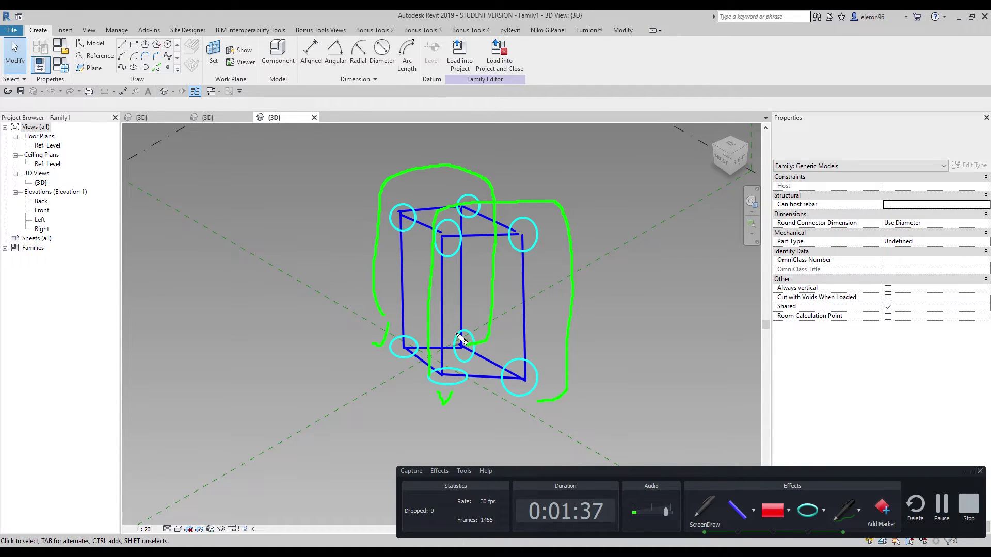
pyautogui.press('Escape')
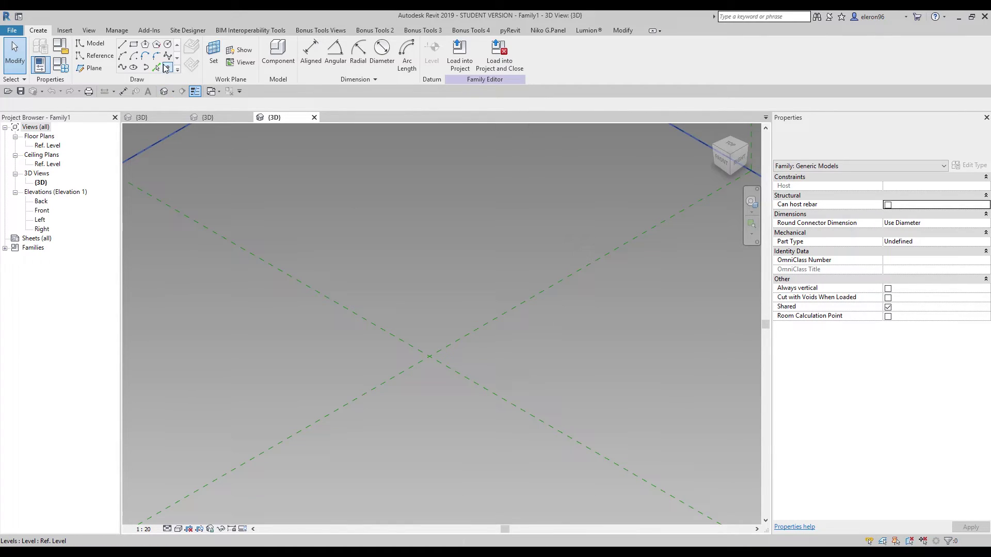
# Place four reference points on the Ref. Level around the intersection of the reference planes.
pyautogui.click(96, 55)
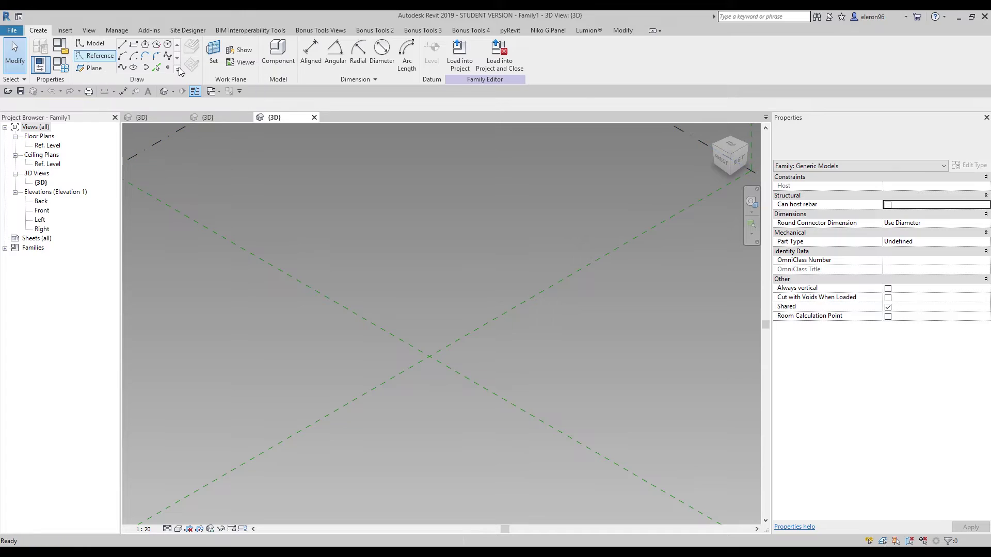
pyautogui.click(167, 68)
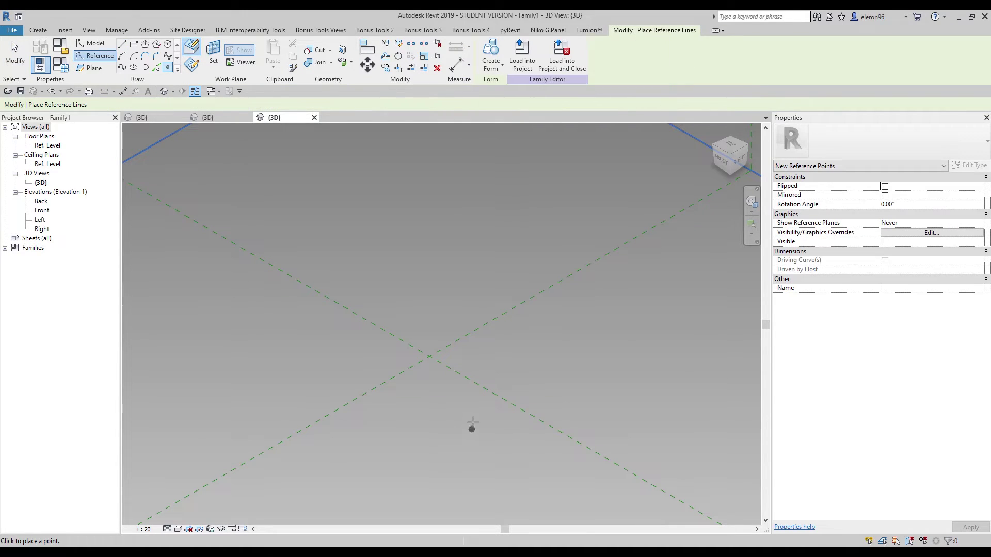
pyautogui.click(427, 282)
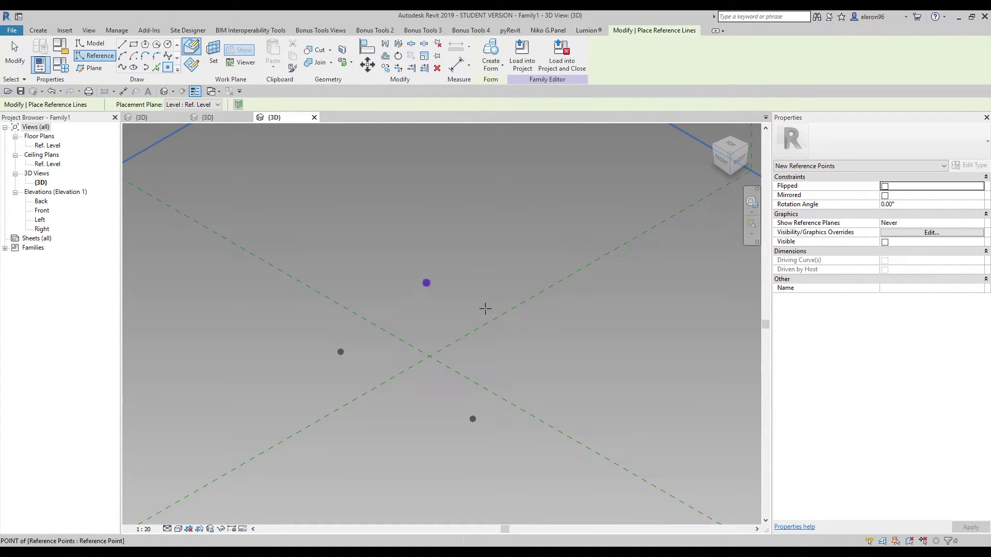
pyautogui.click(553, 370)
pyautogui.press('Escape')
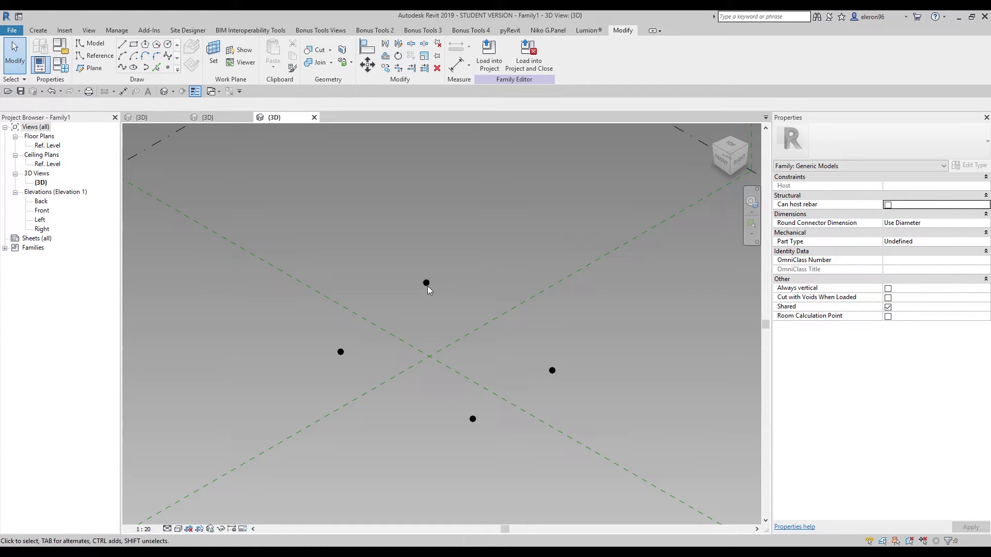
# Convert all four reference points into adaptive points.
pyautogui.moveTo(266, 195); pyautogui.dragTo(674, 475)
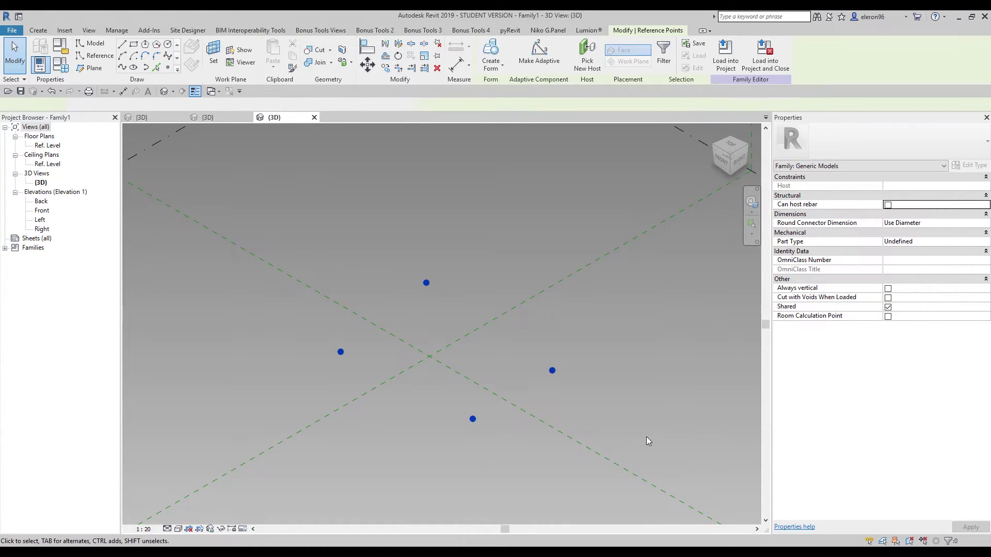
pyautogui.click(541, 57)
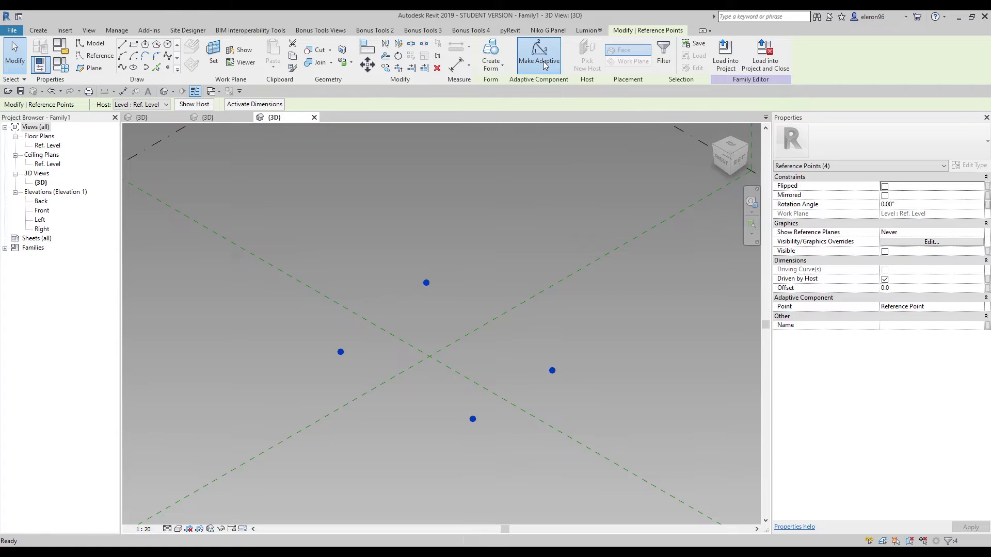
pyautogui.press('Escape')
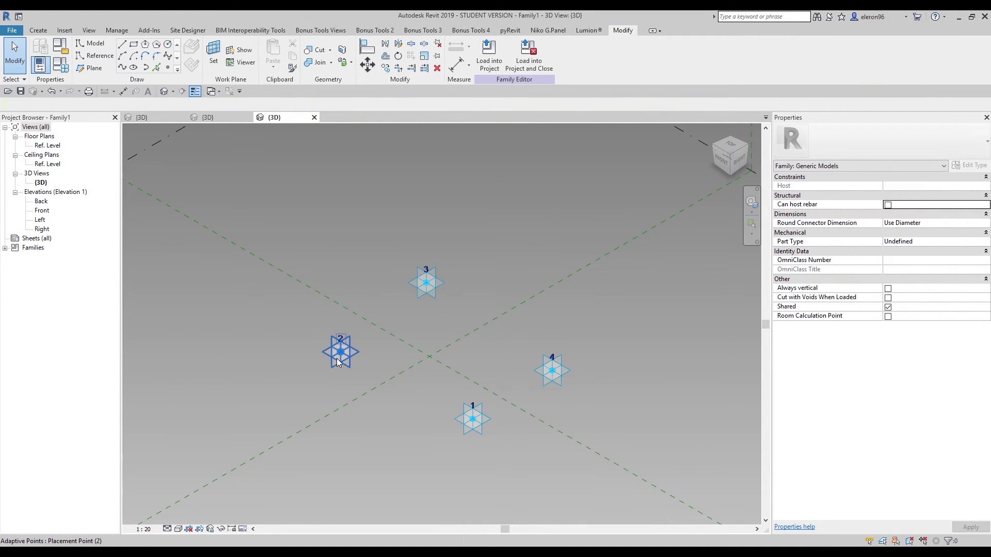
# Reposition adaptive point 2 slightly so that the four points form a more regular quadrilateral.
pyautogui.click(341, 352)
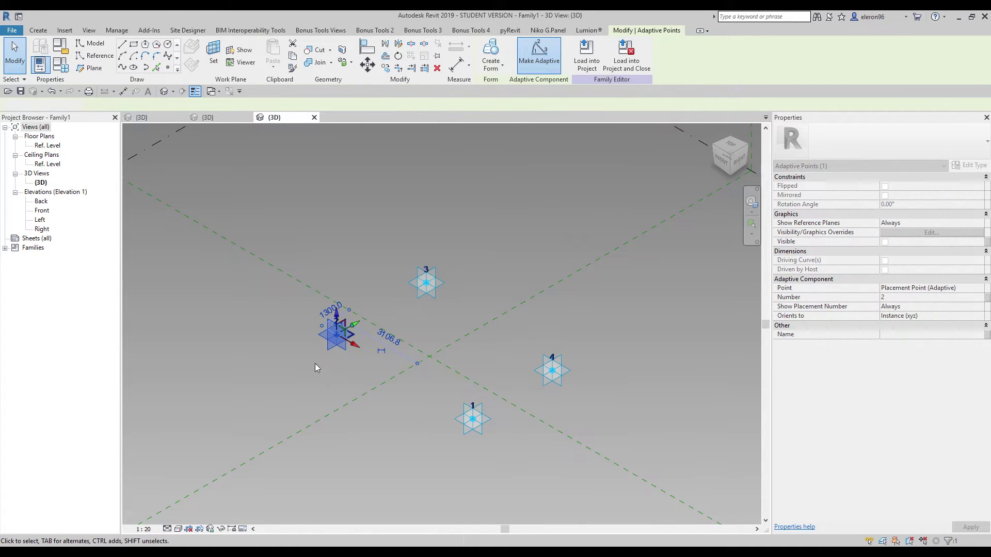
pyautogui.click(330, 371)
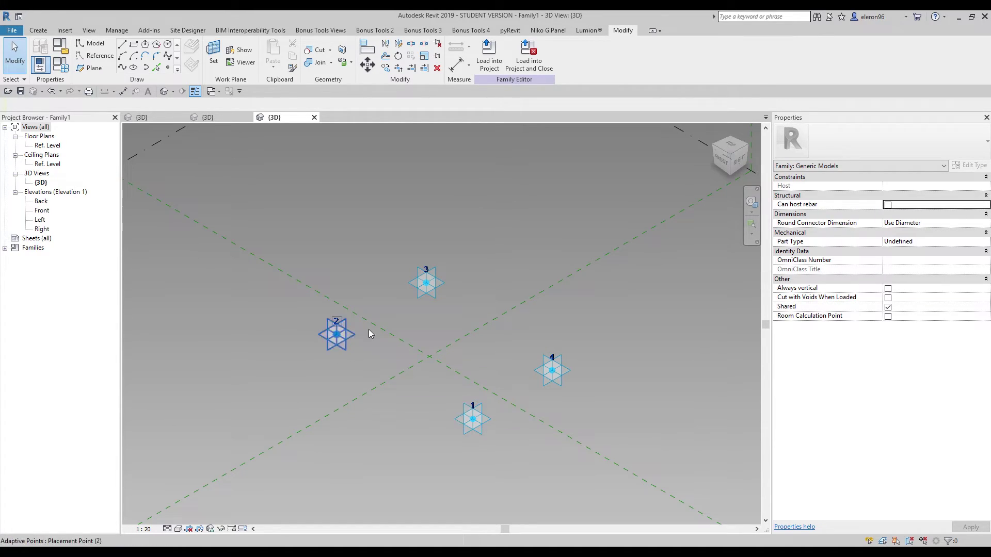
pyautogui.moveTo(473, 353); pyautogui.dragTo(472, 380, button='middle')
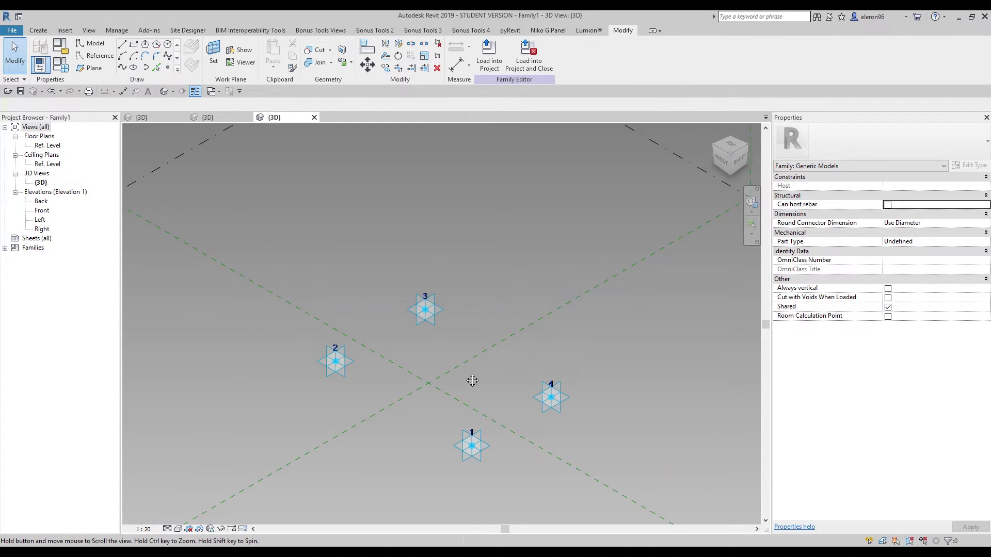
pyautogui.moveTo(348, 391); pyautogui.dragTo(384, 341, button='middle')
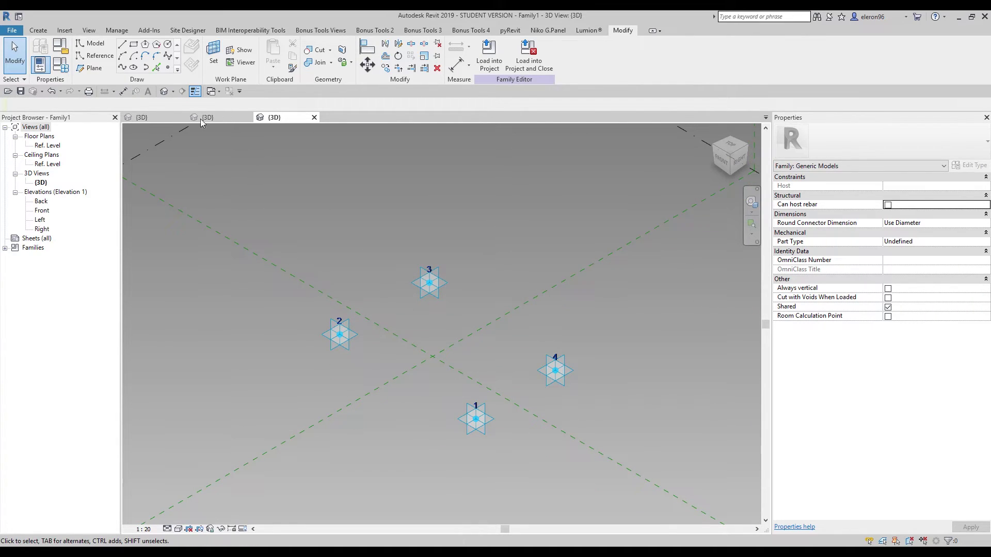
# Draw a closed loop of reference lines through adaptive points 1, 2, 3, 4 and back to 1 with 3D Snapping enabled.
pyautogui.click(88, 57)
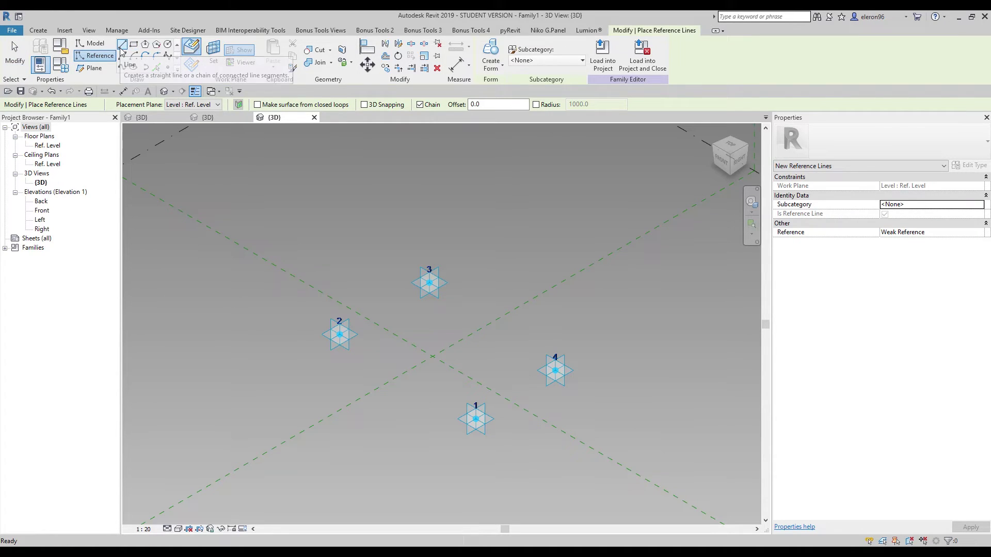
pyautogui.click(364, 105)
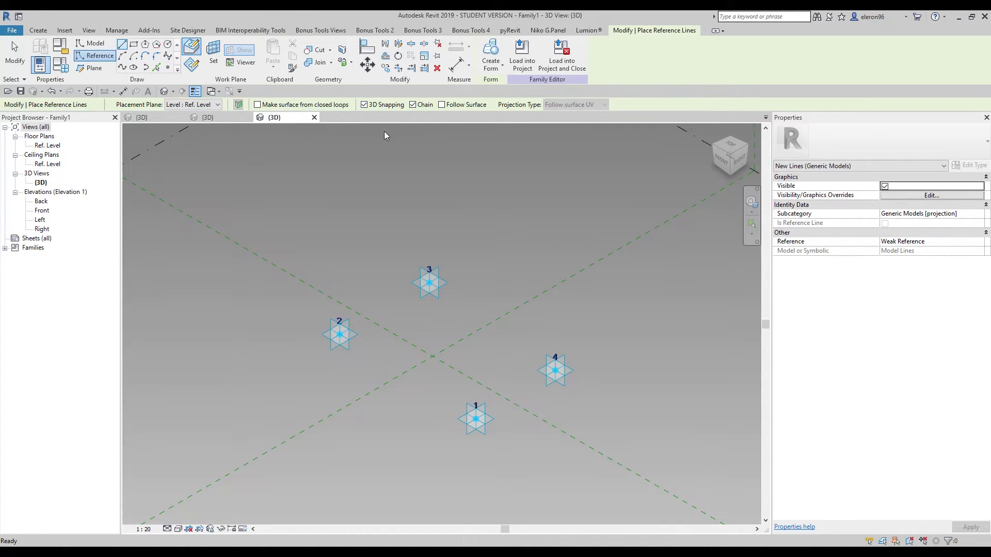
pyautogui.click(476, 419)
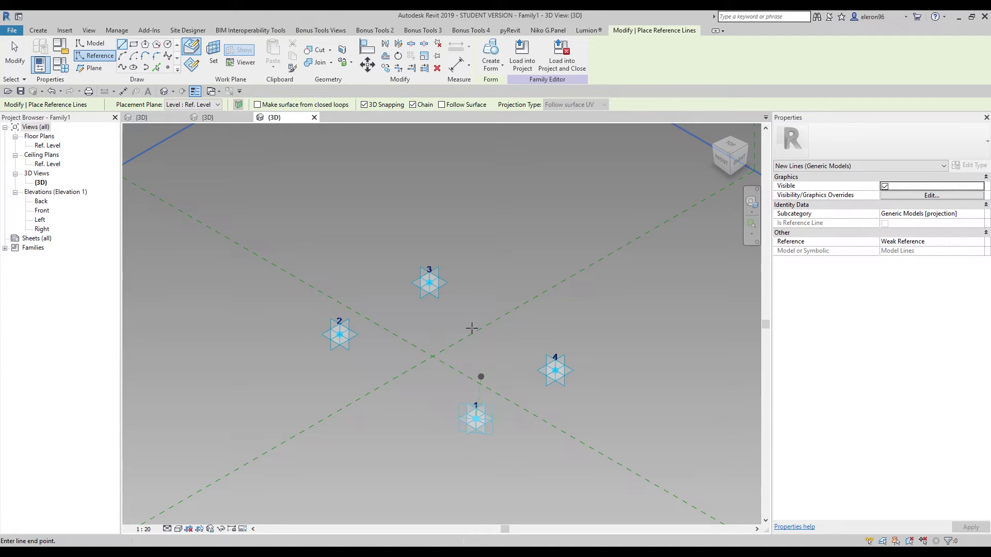
pyautogui.click(340, 334)
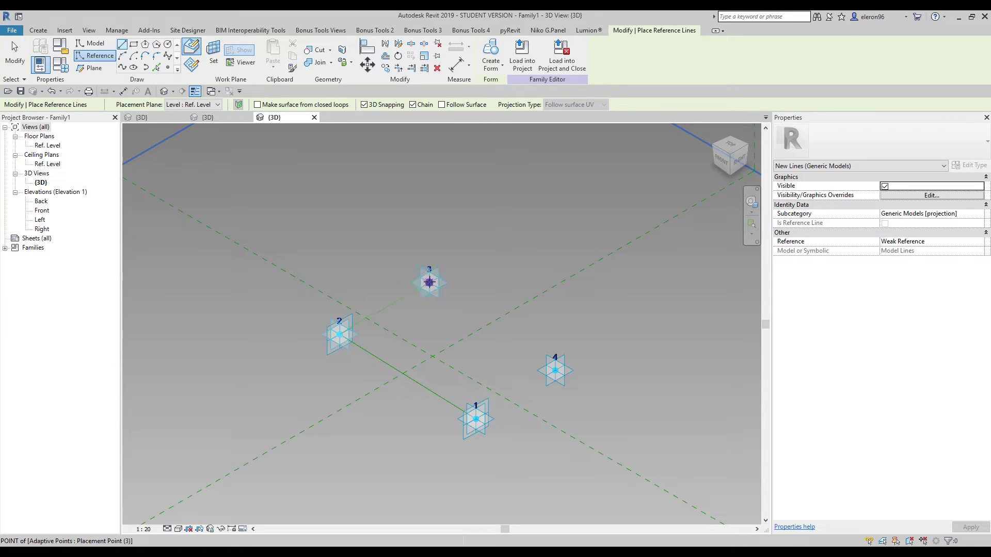
pyautogui.click(429, 278)
pyautogui.click(556, 369)
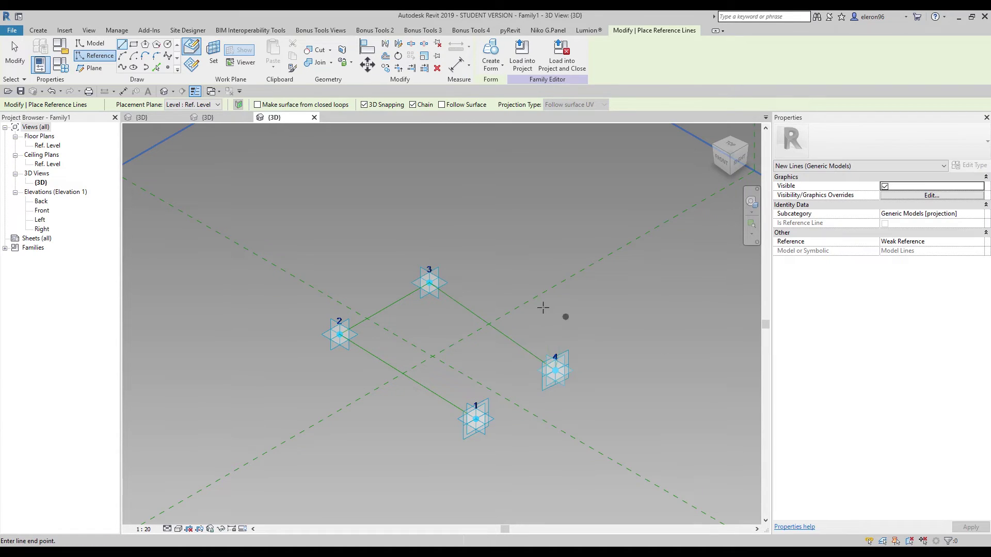
pyautogui.click(483, 418)
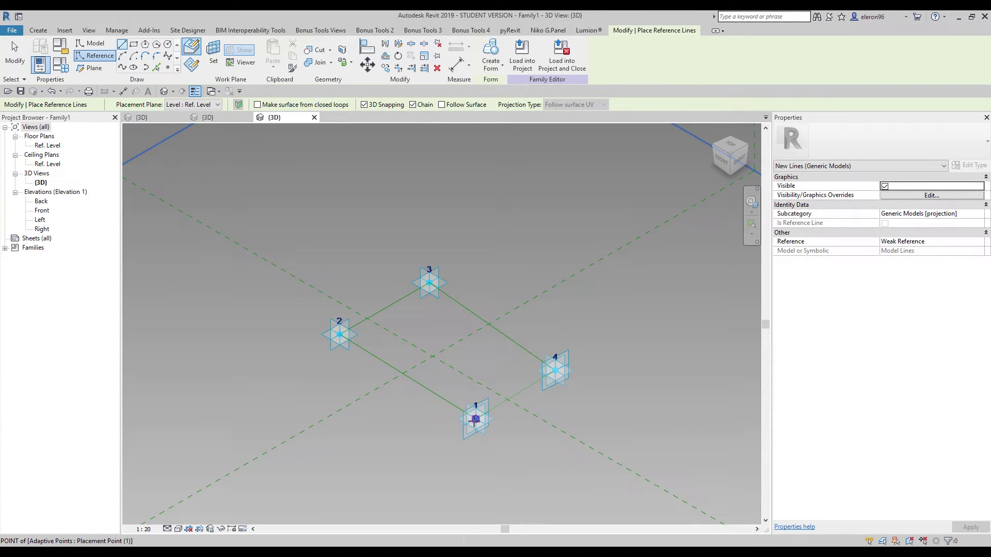
pyautogui.press('Escape')
pyautogui.press('Escape')
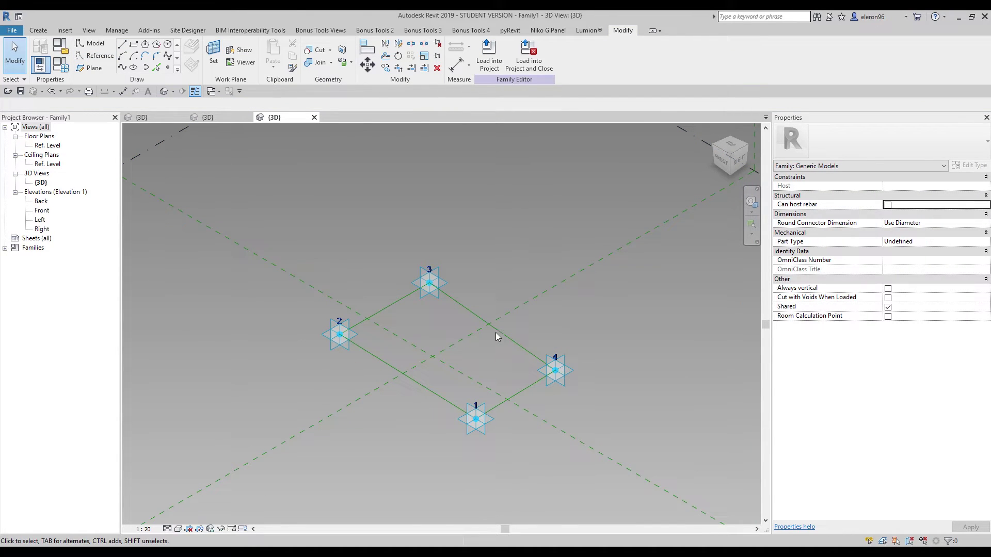
# Draw a single model line about 6887 long beside the loop of reference lines.
pyautogui.click(92, 43)
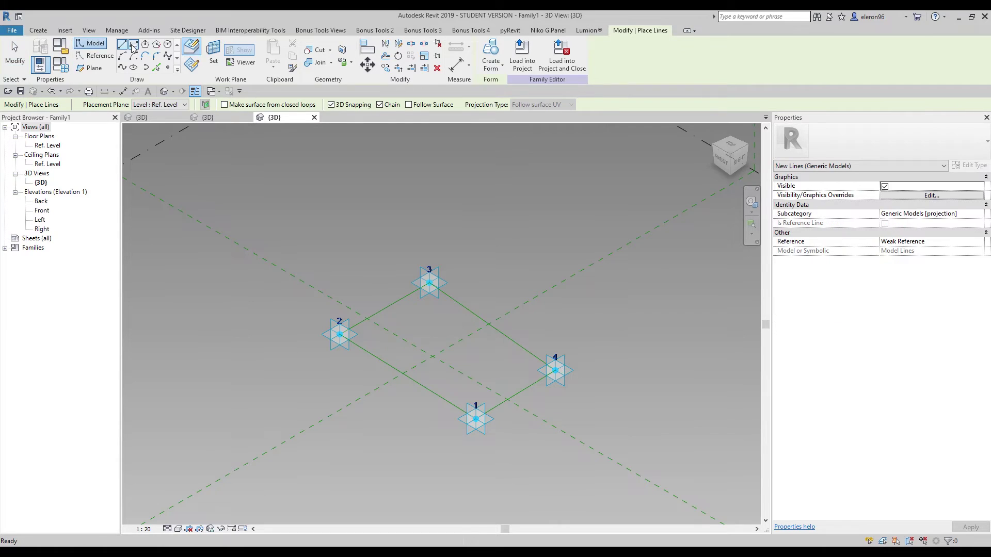
pyautogui.click(576, 240)
pyautogui.click(678, 344)
pyautogui.press('Escape')
pyautogui.press('Escape')
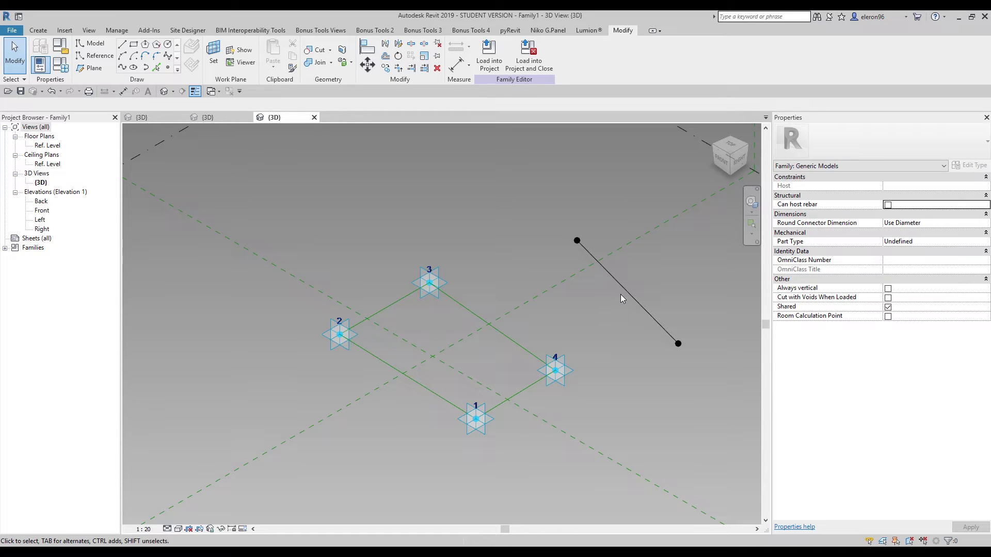
# Convert the separate model line into a reference line, inspect its reference planes, and delete it.
pyautogui.click(627, 289)
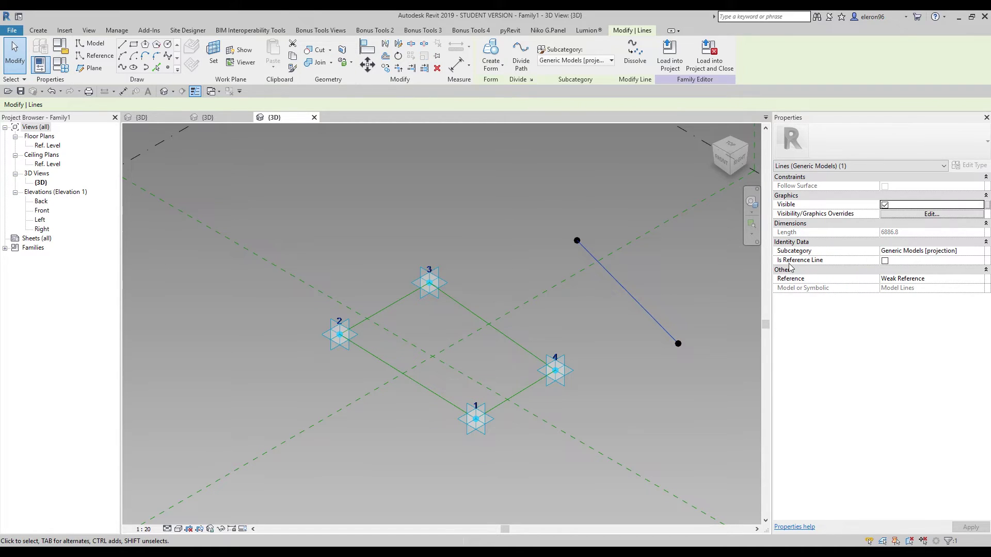
pyautogui.click(885, 260)
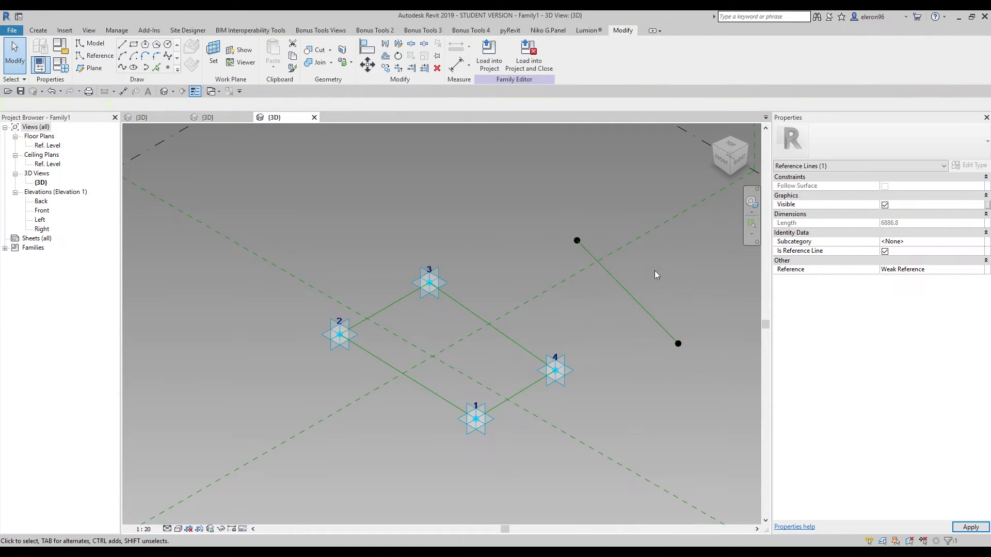
pyautogui.click(609, 365)
pyautogui.click(644, 314)
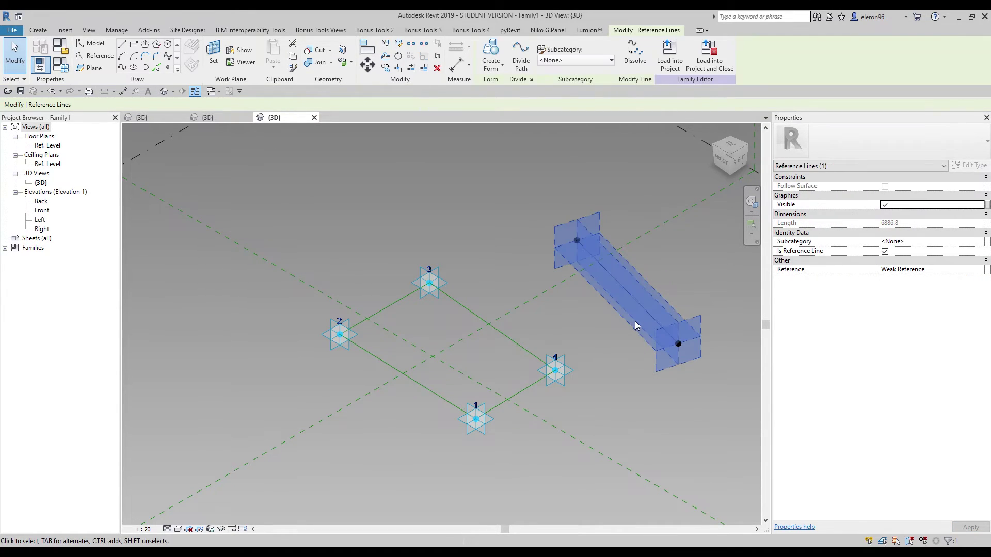
pyautogui.click(527, 232)
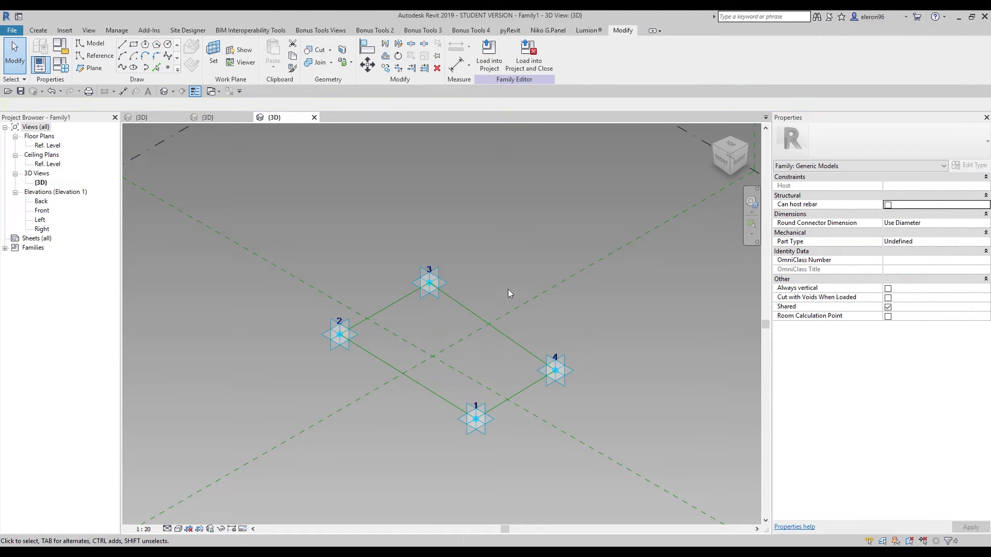
# Copy the four adaptive points and their reference lines about 2300 straight up in the Front elevation.
pyautogui.doubleClick(42, 211)
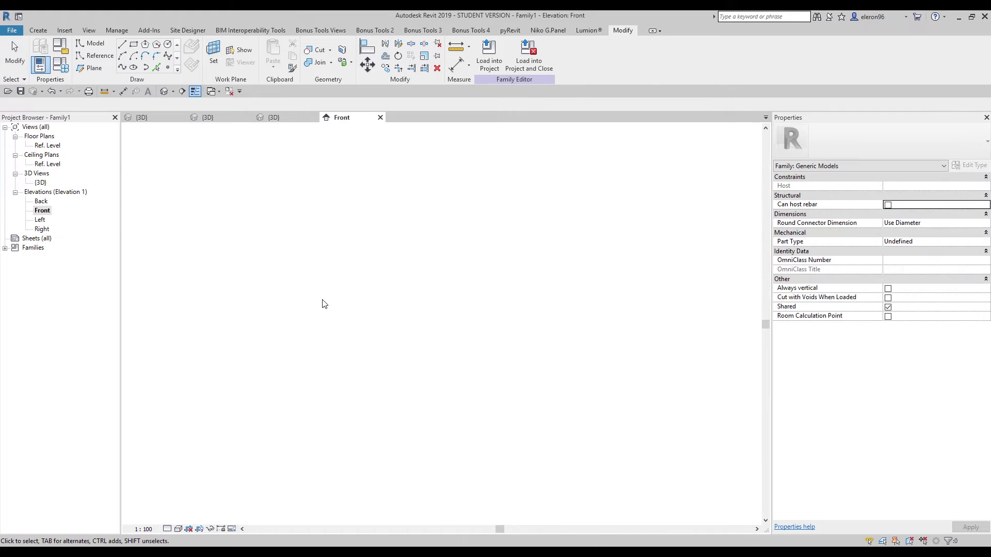
pyautogui.moveTo(311, 412); pyautogui.dragTo(601, 509)
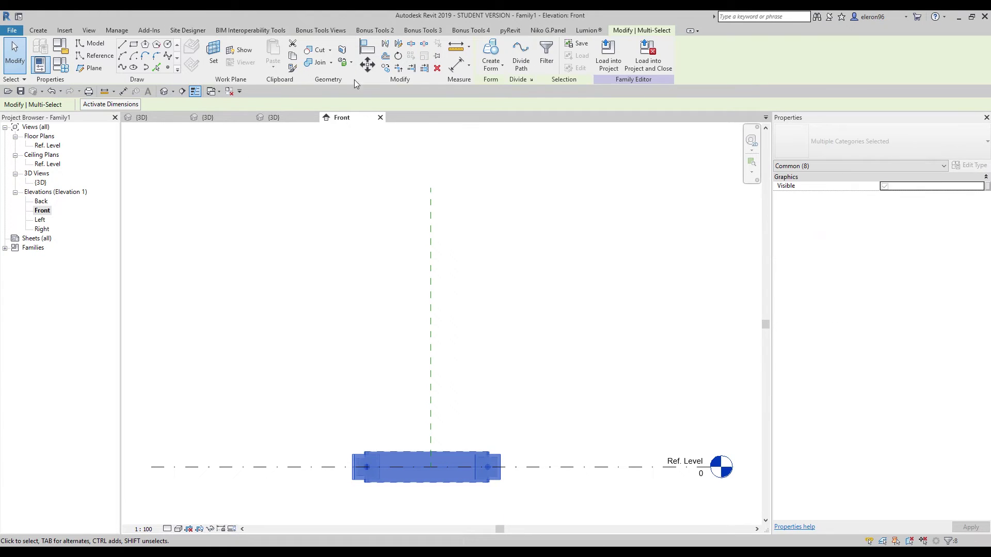
pyautogui.click(391, 69)
pyautogui.click(556, 450)
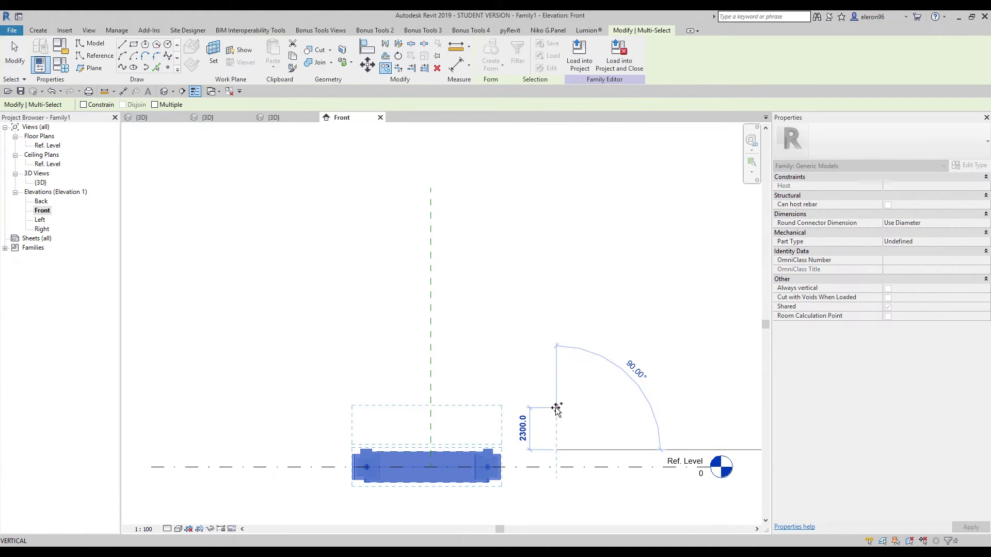
pyautogui.click(556, 407)
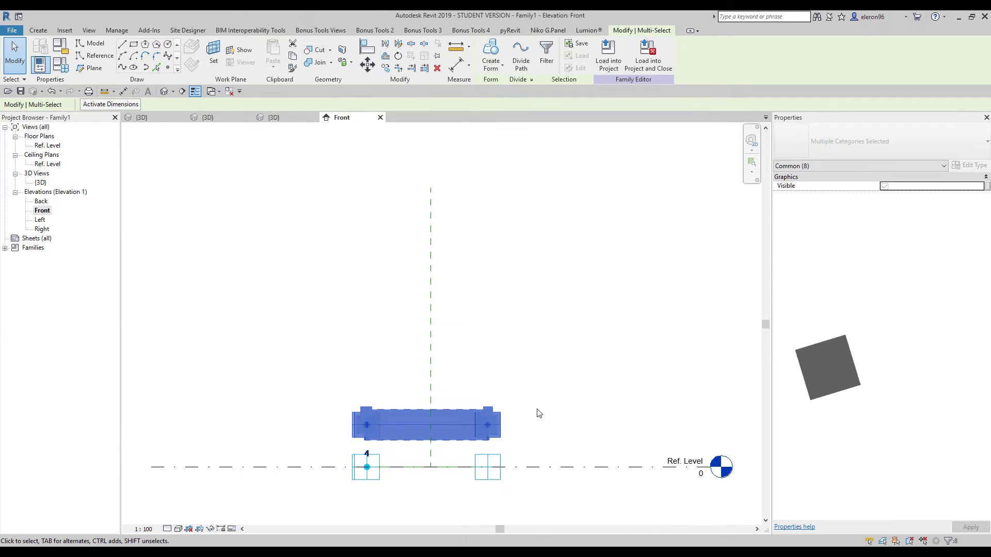
pyautogui.click(459, 384)
# Create a solid form in the 3D view from the upper and lower closed chains of reference lines.
pyautogui.click(279, 117)
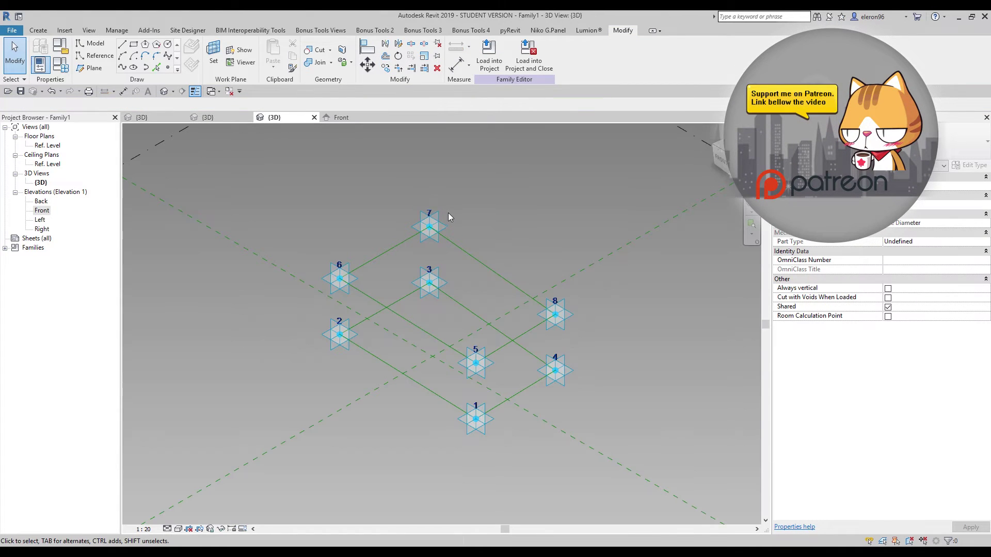
pyautogui.moveTo(549, 442); pyautogui.dragTo(537, 442, button='middle')
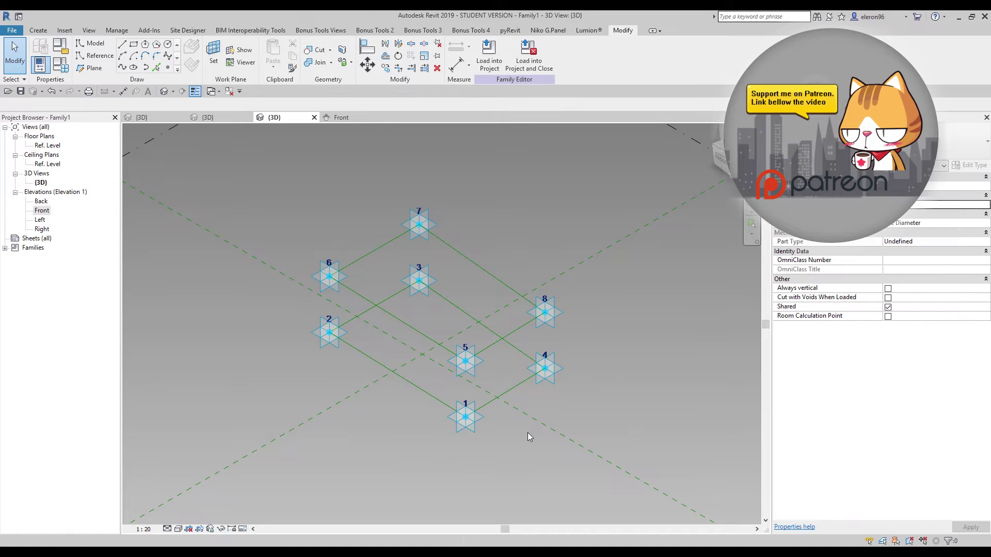
pyautogui.keyDown('shift'); pyautogui.moveTo(465, 411); pyautogui.dragTo(465, 409, button='middle'); pyautogui.keyUp('shift')
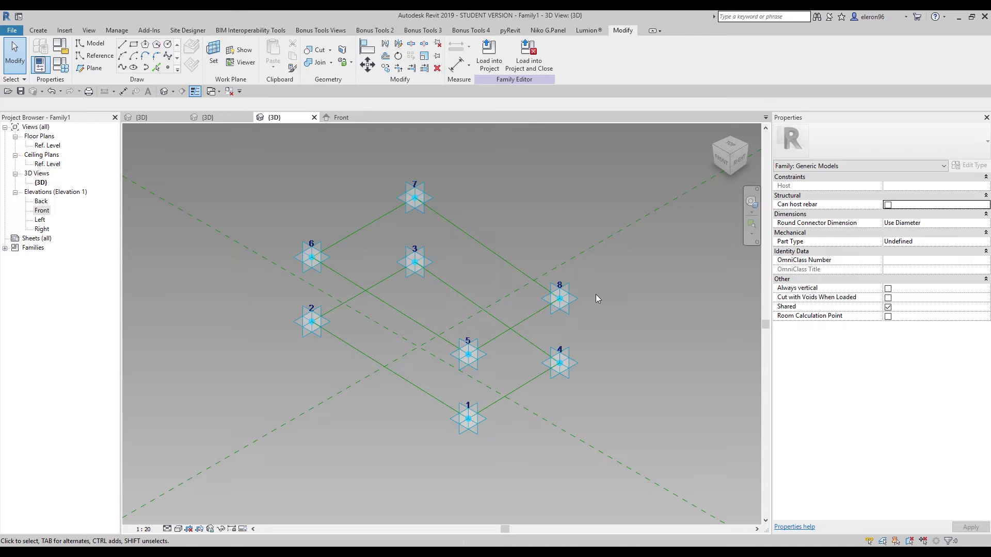
pyautogui.moveTo(612, 330); pyautogui.dragTo(614, 341, button='middle')
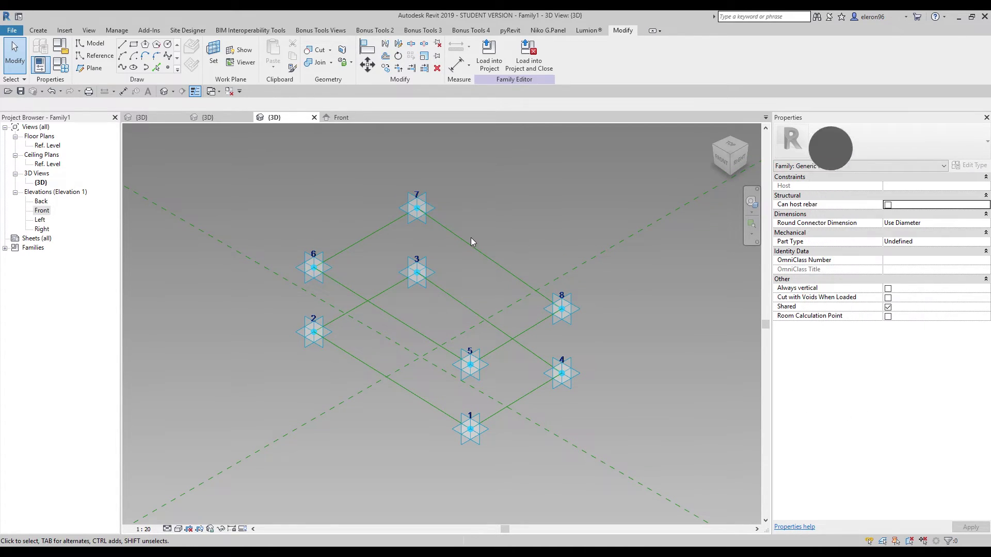
pyautogui.press('Tab')
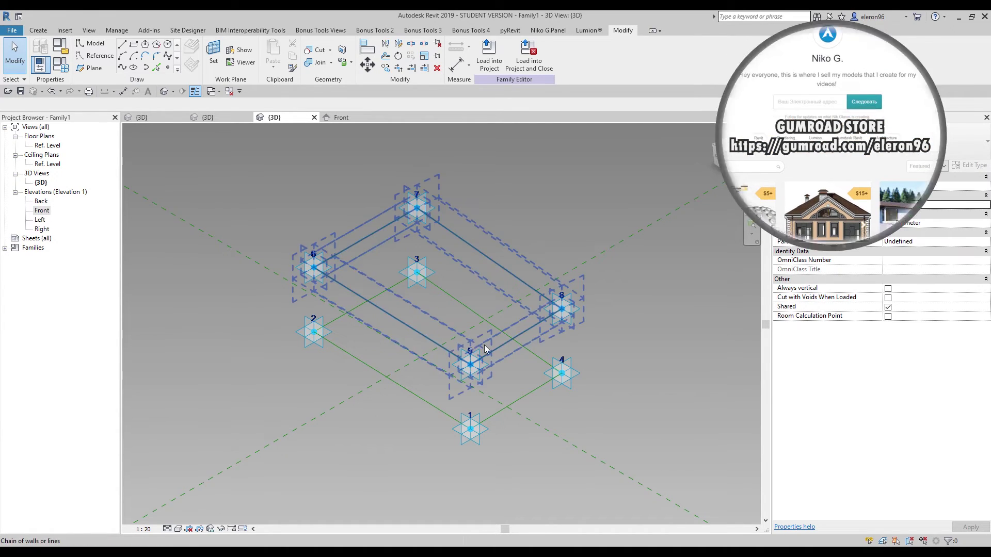
pyautogui.click(492, 263)
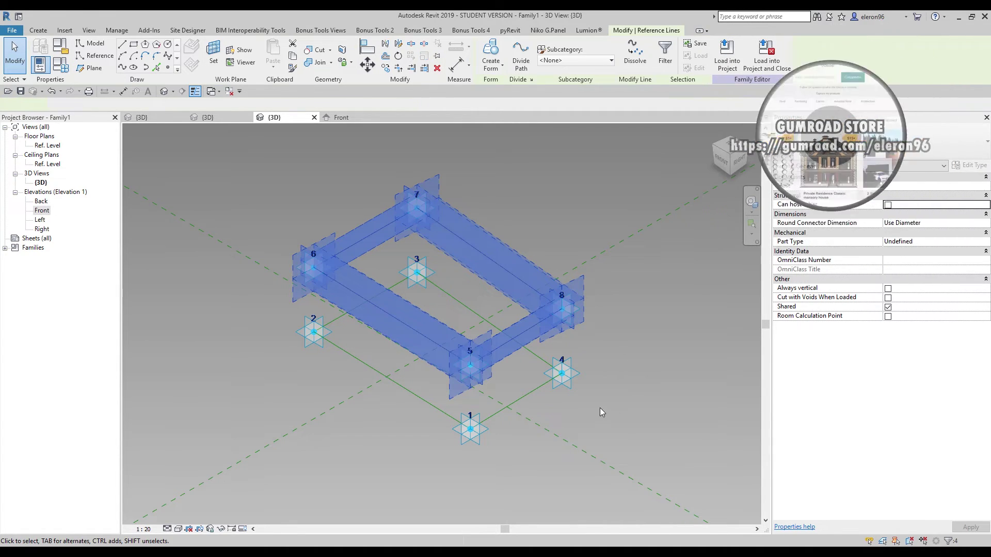
pyautogui.press('Tab')
pyautogui.keyDown('ctrl'); pyautogui.click(528, 395); pyautogui.keyUp('ctrl')
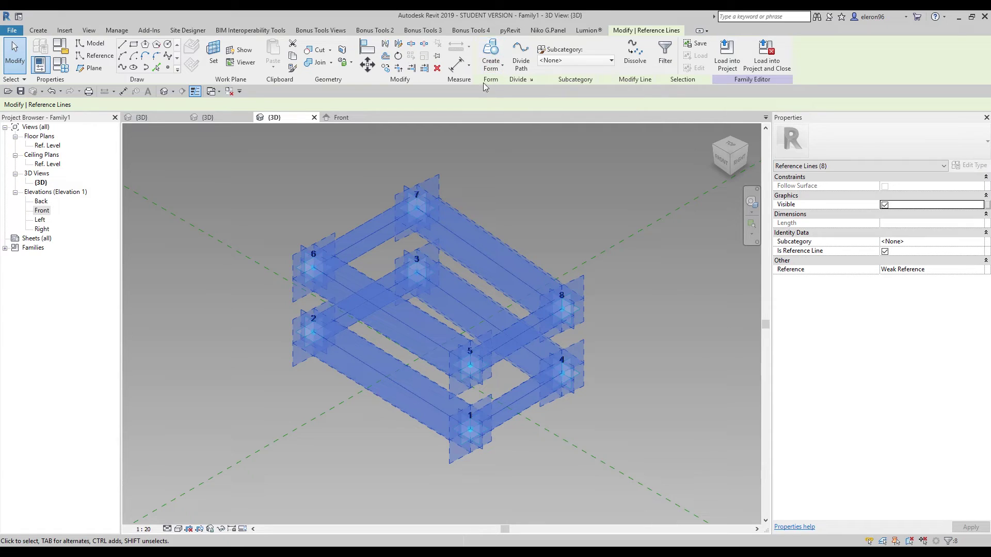
pyautogui.click(496, 51)
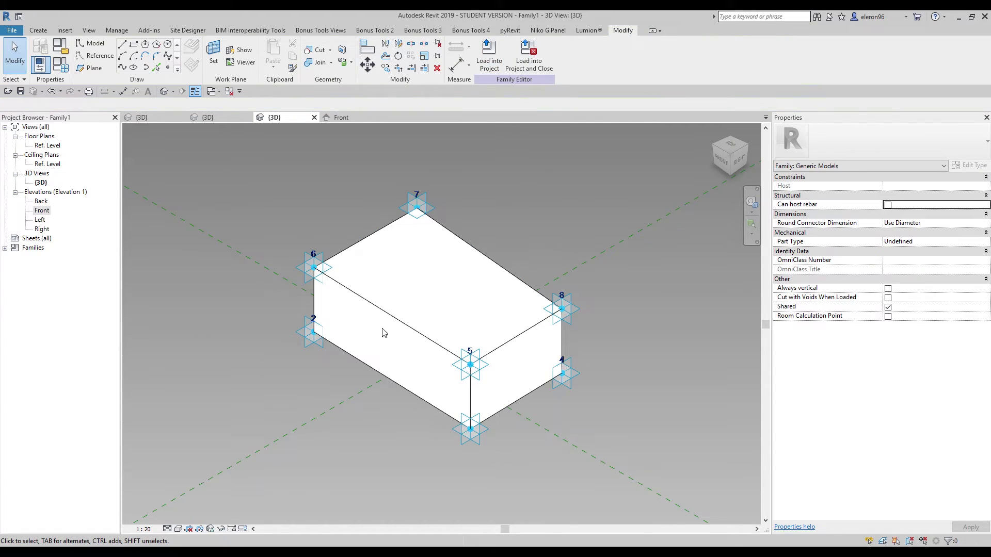
# Move adaptive point 6 outward and away from the box to test how the form flexes.
pyautogui.click(313, 283)
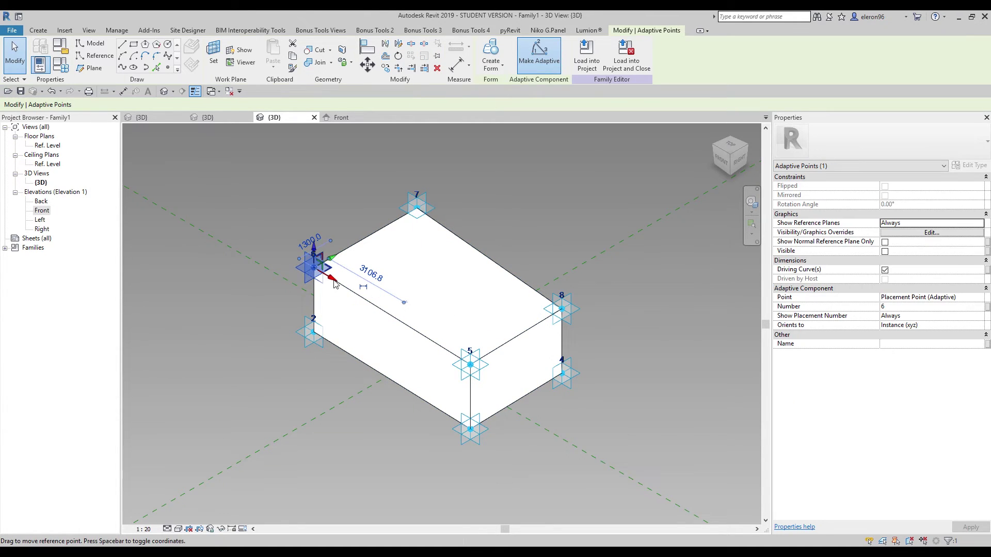
pyautogui.moveTo(261, 253); pyautogui.dragTo(257, 225)
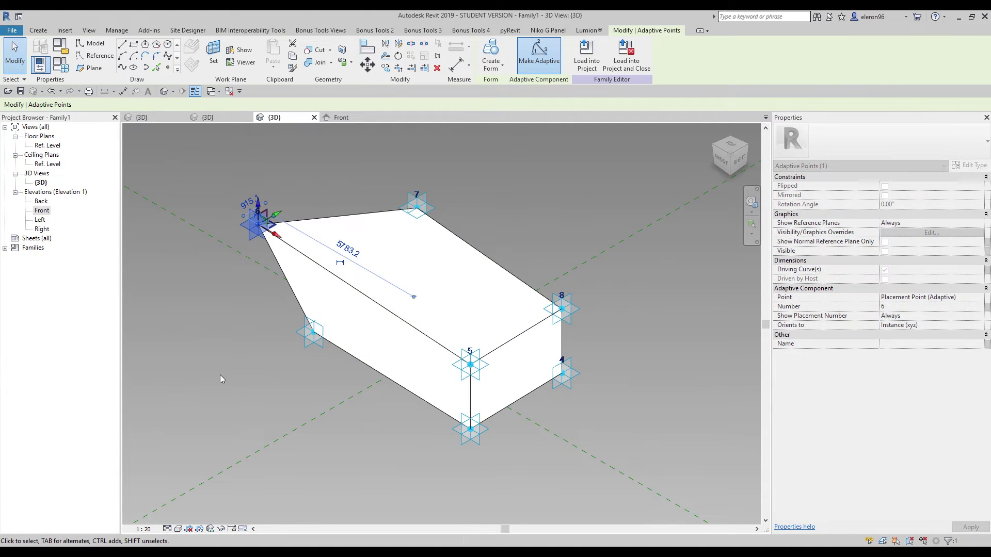
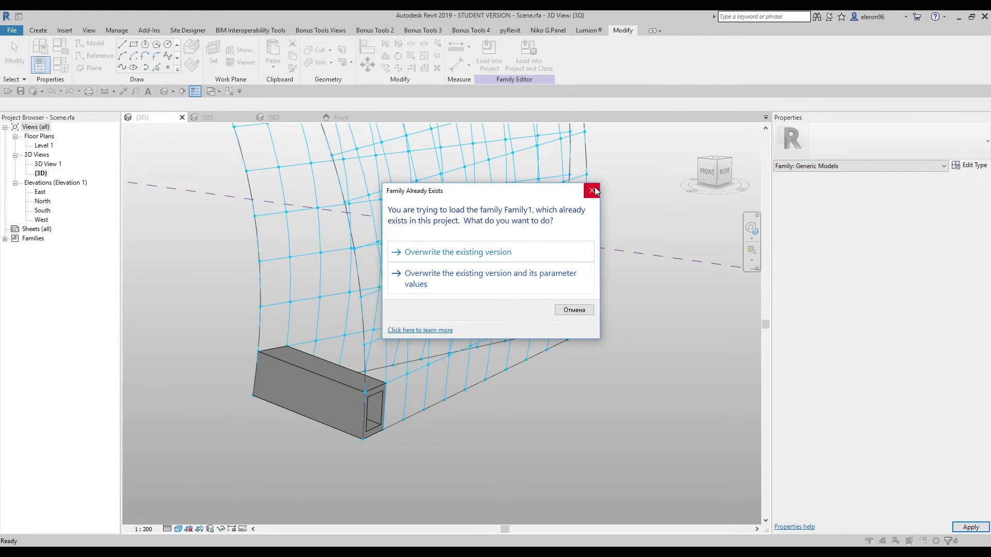
# Cancel overwriting the existing family, save the adaptive family as "first adaptive family", and load it into Scene.rfa.
pyautogui.click(593, 191)
pyautogui.click(554, 295)
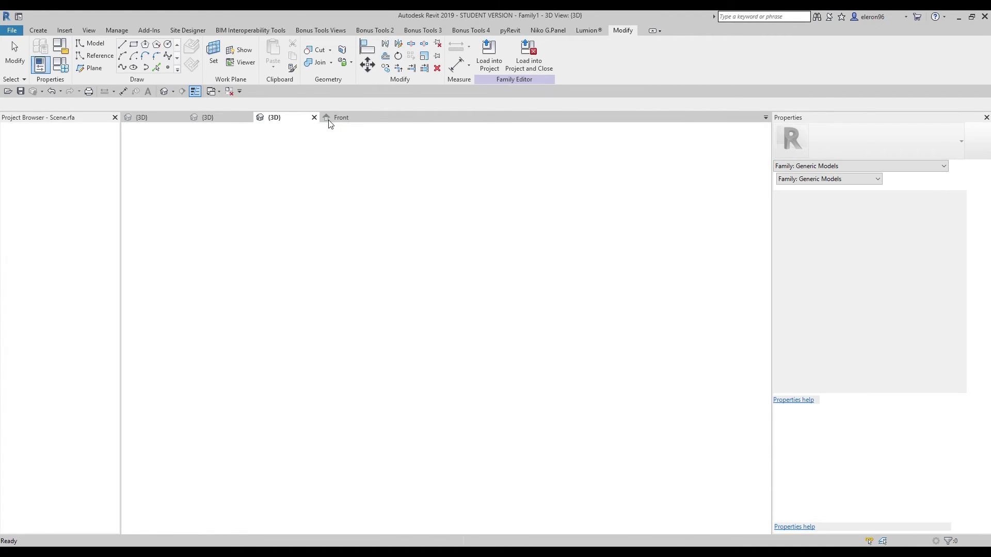
pyautogui.click(11, 30)
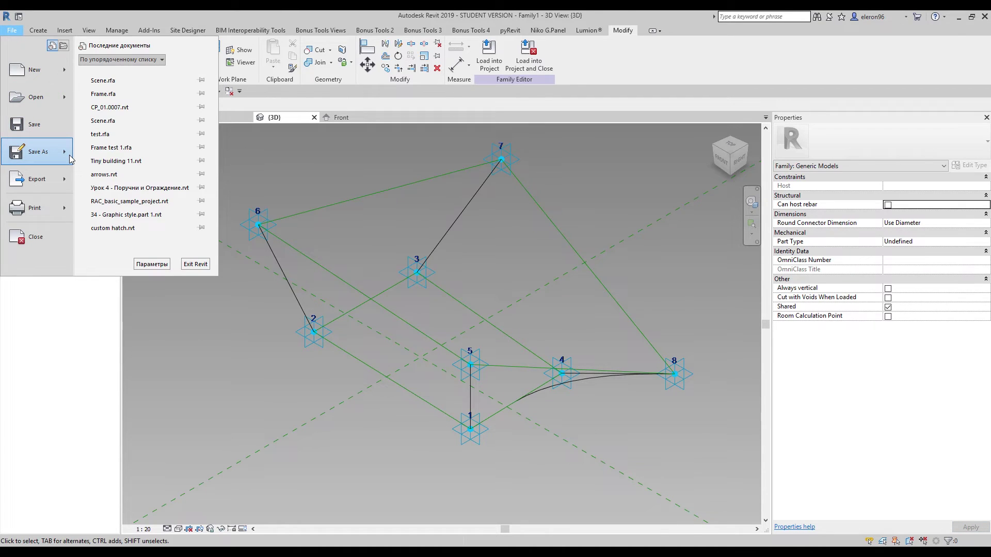
pyautogui.moveTo(71, 159)
pyautogui.click(118, 109)
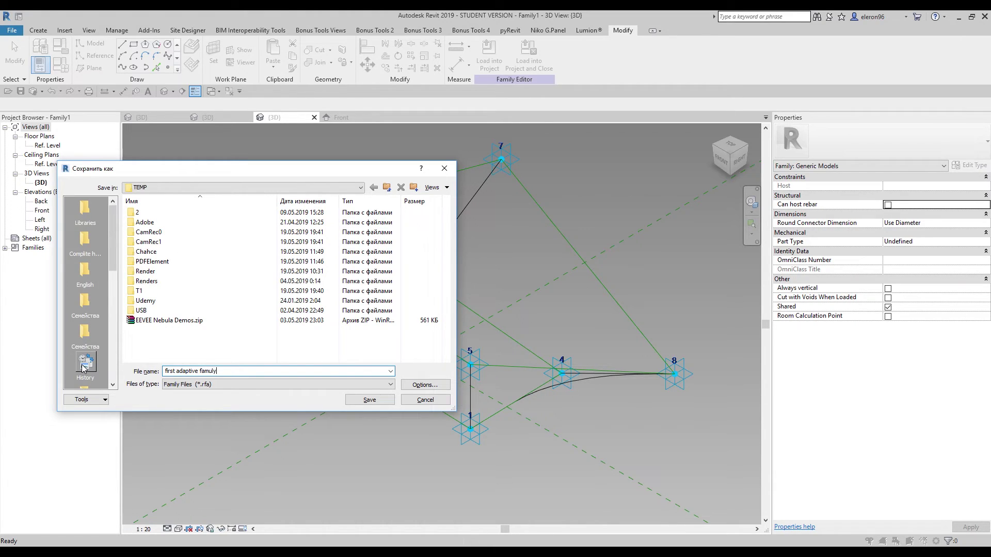
pyautogui.write('first adaptive family')
pyautogui.press('Return')
pyautogui.click(489, 54)
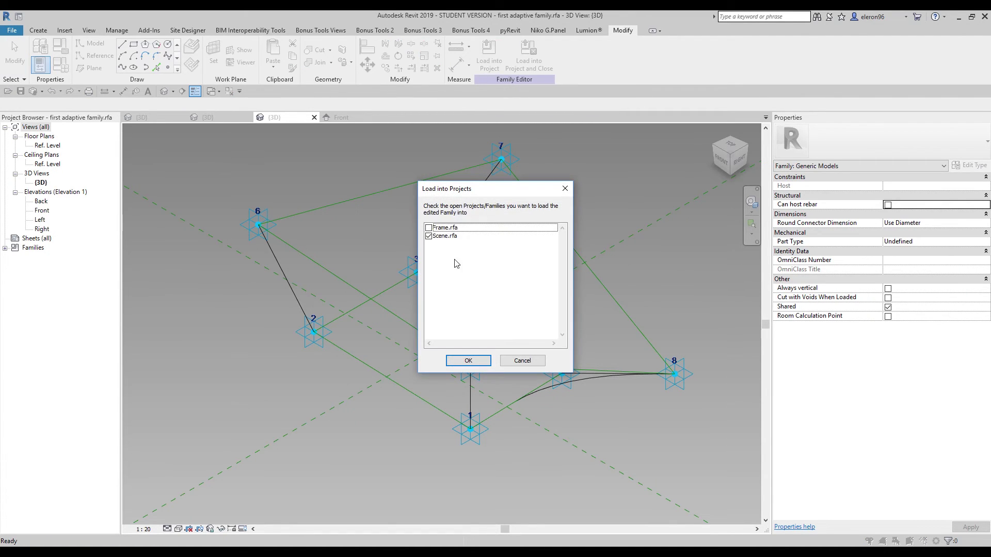
pyautogui.click(459, 364)
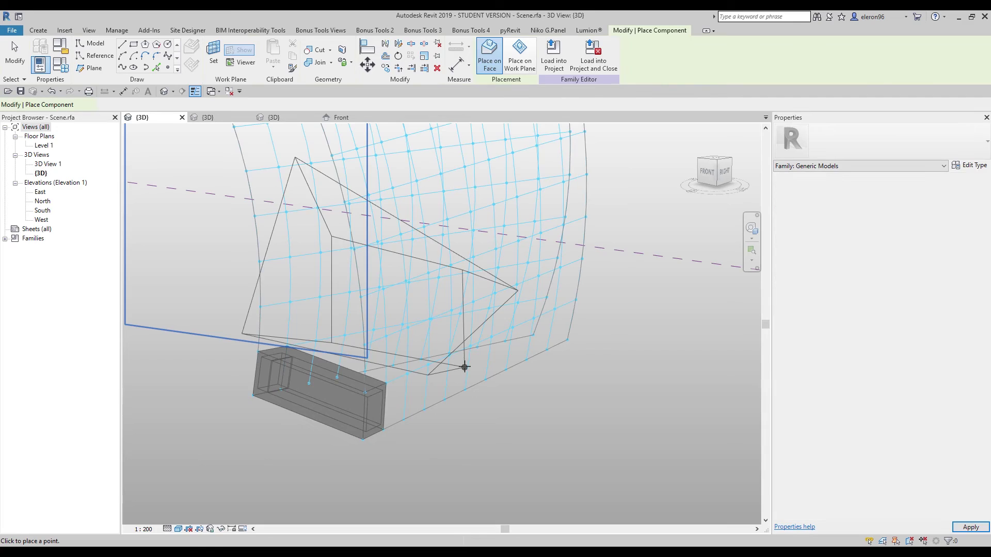
# Place the adaptive component between matching edge cells of the two divided surfaces, picking points 1–4 on one grid and 5–8 on the other.
pyautogui.scroll(-3, 457, 392)
pyautogui.keyDown('shift'); pyautogui.moveTo(449, 356); pyautogui.dragTo(372, 283, button='middle'); pyautogui.keyUp('shift')
pyautogui.scroll(3, 361, 317)
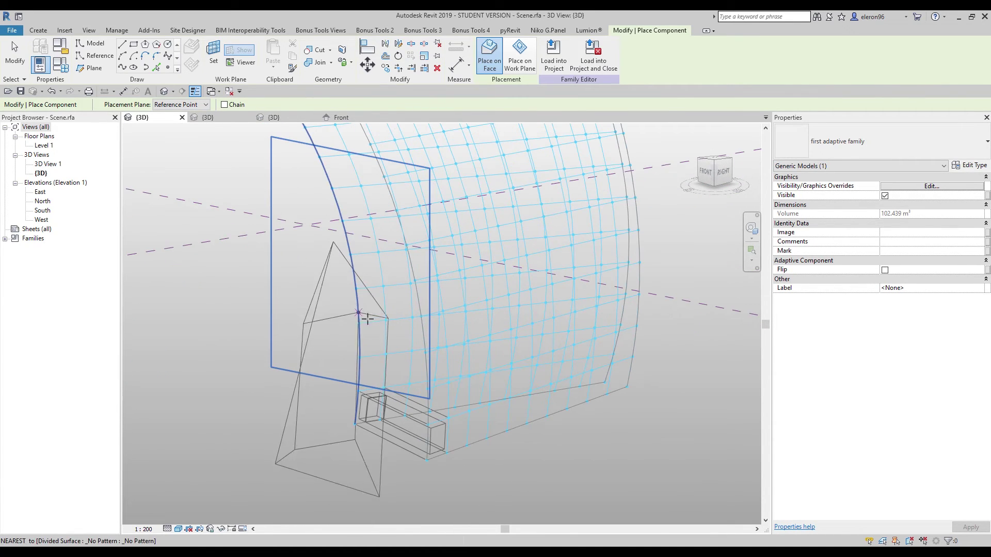
pyautogui.keyDown('shift'); pyautogui.moveTo(170, 400); pyautogui.dragTo(395, 365, button='middle'); pyautogui.keyUp('shift')
pyautogui.scroll(2, 268, 371)
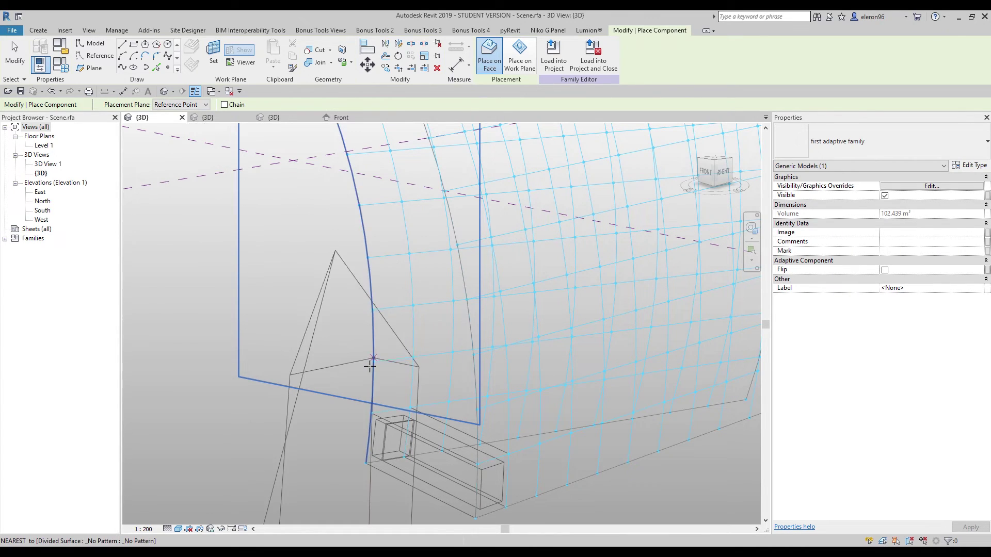
pyautogui.click(373, 362)
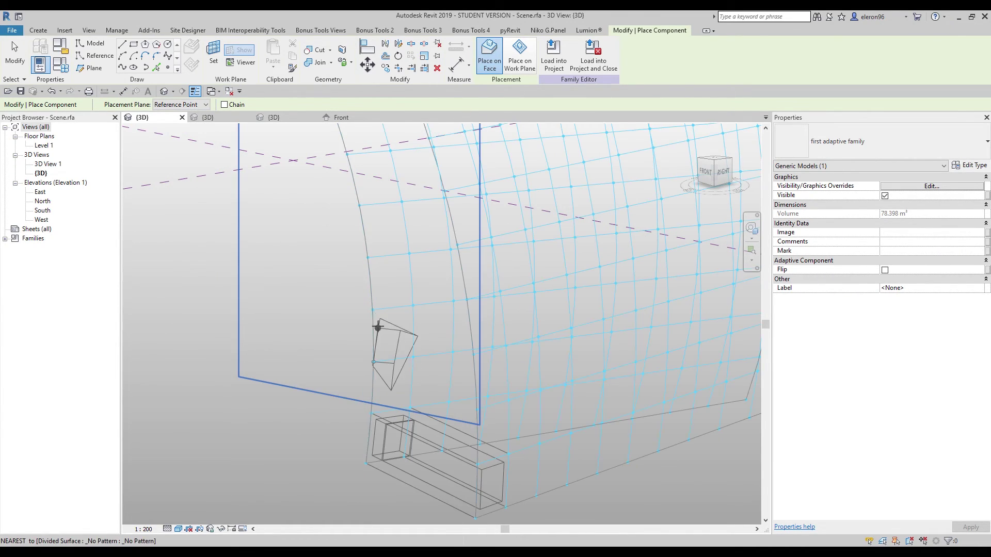
pyautogui.click(372, 310)
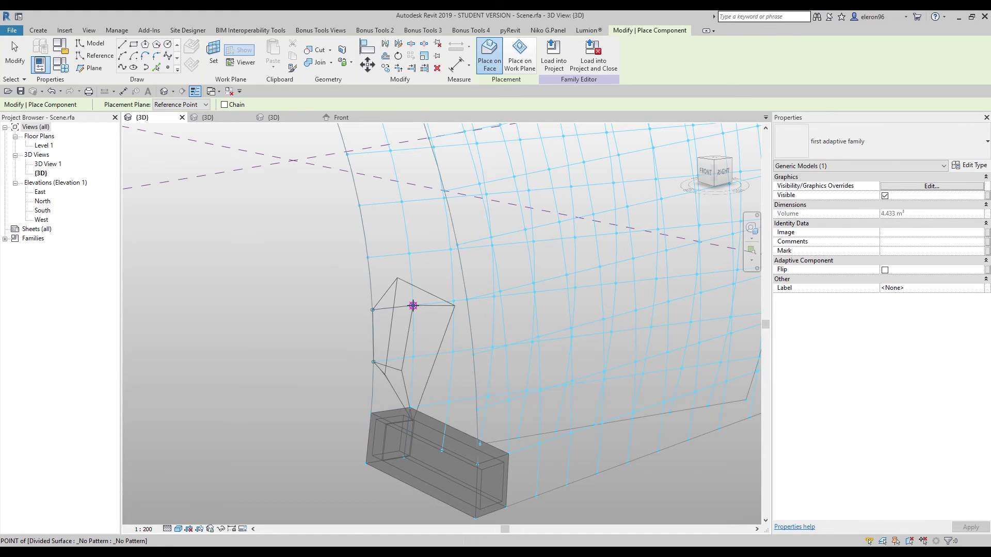
pyautogui.click(413, 305)
pyautogui.click(413, 356)
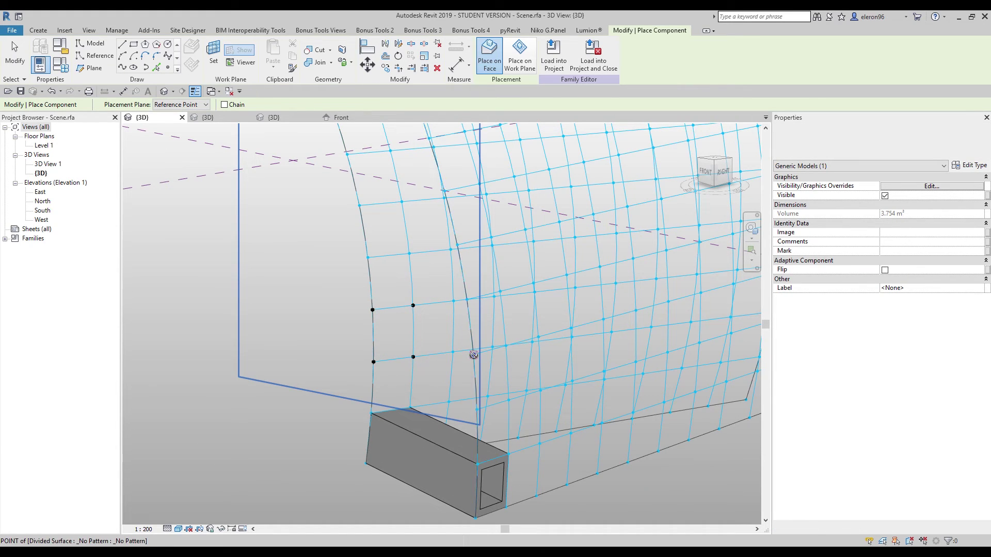
pyautogui.click(473, 354)
pyautogui.click(468, 300)
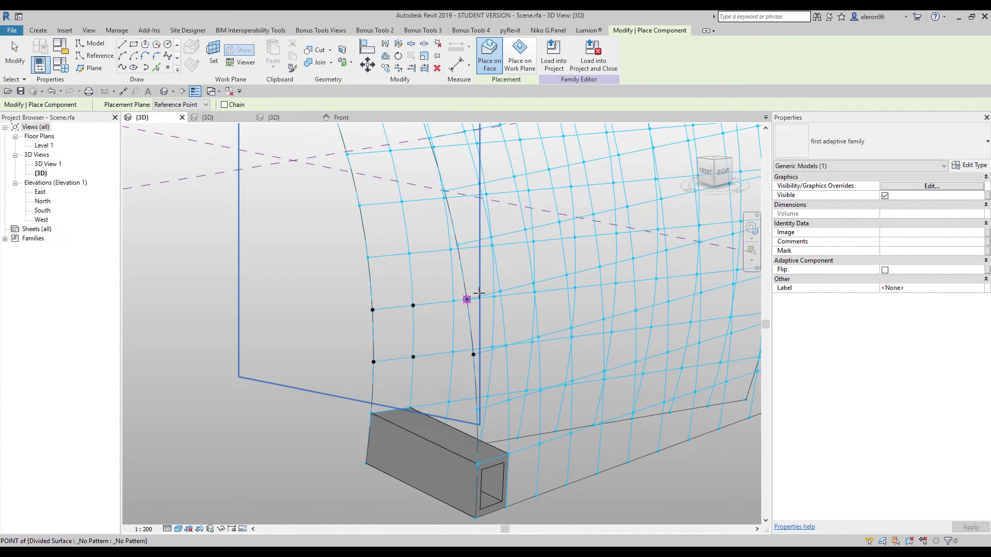
pyautogui.click(500, 292)
pyautogui.click(504, 349)
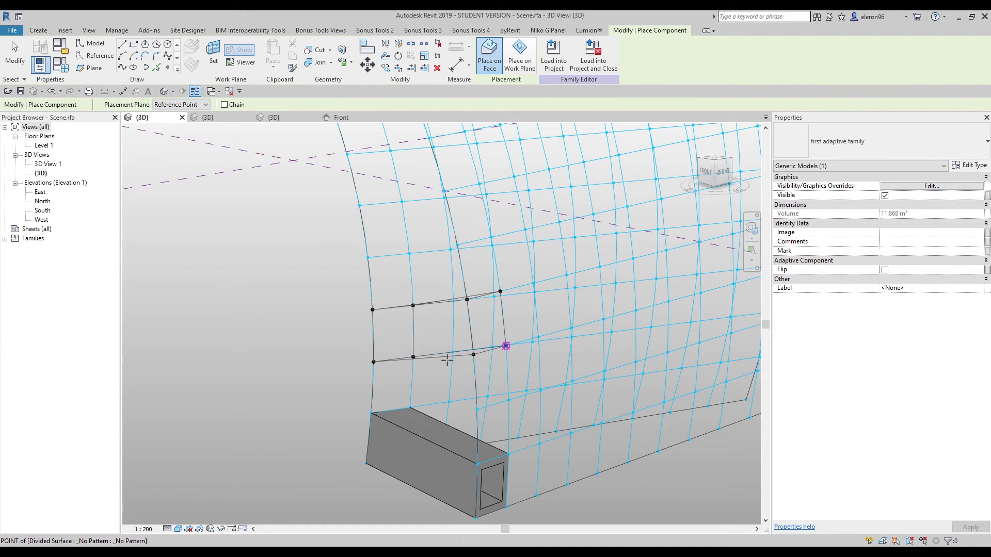
pyautogui.scroll(-2, 415, 346)
pyautogui.press('Escape')
pyautogui.keyDown('shift'); pyautogui.moveTo(484, 338); pyautogui.dragTo(441, 409, button='middle'); pyautogui.keyUp('shift')
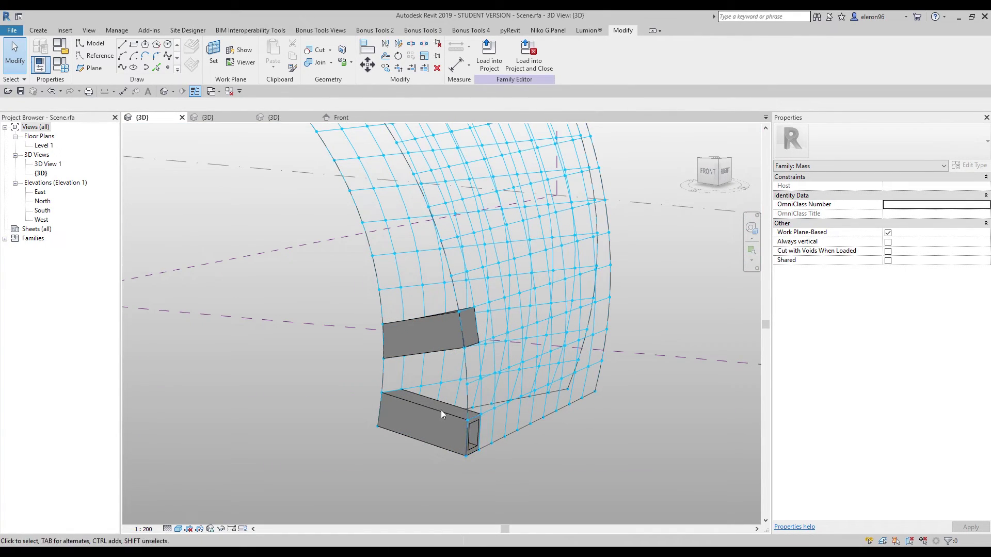
# Delete the old hollow box component at the lower corner of the divided surfaces.
pyautogui.click(441, 413)
pyautogui.press('Delete')
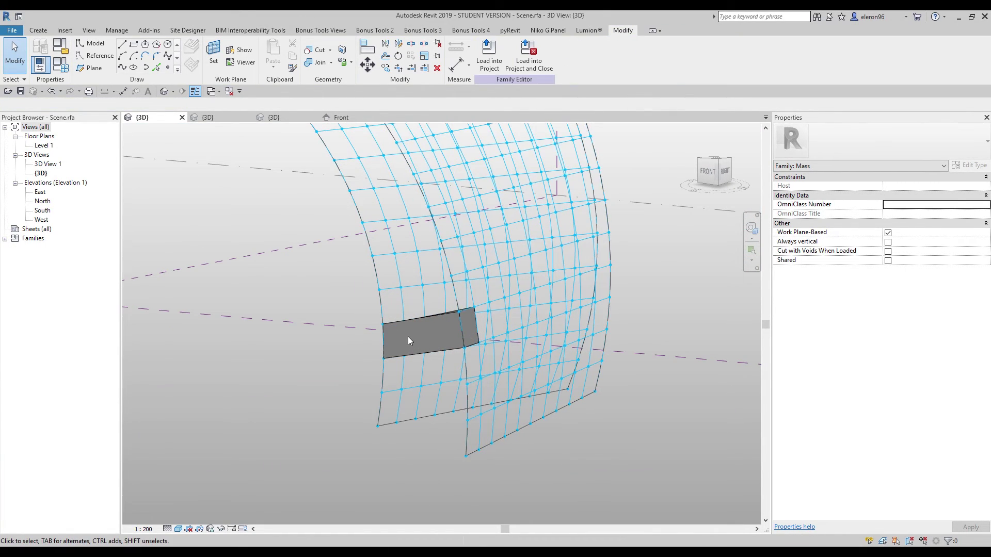
# Repeat the placed adaptive component across both divided surfaces and inspect the panels from the front and back.
pyautogui.click(420, 325)
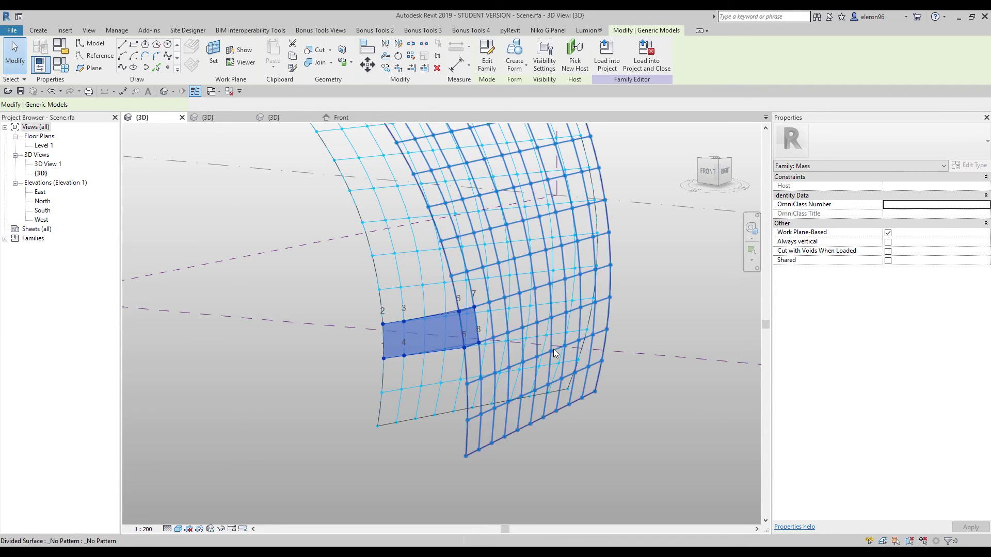
pyautogui.keyDown('shift'); pyautogui.moveTo(553, 349); pyautogui.dragTo(518, 380, button='middle'); pyautogui.keyUp('shift')
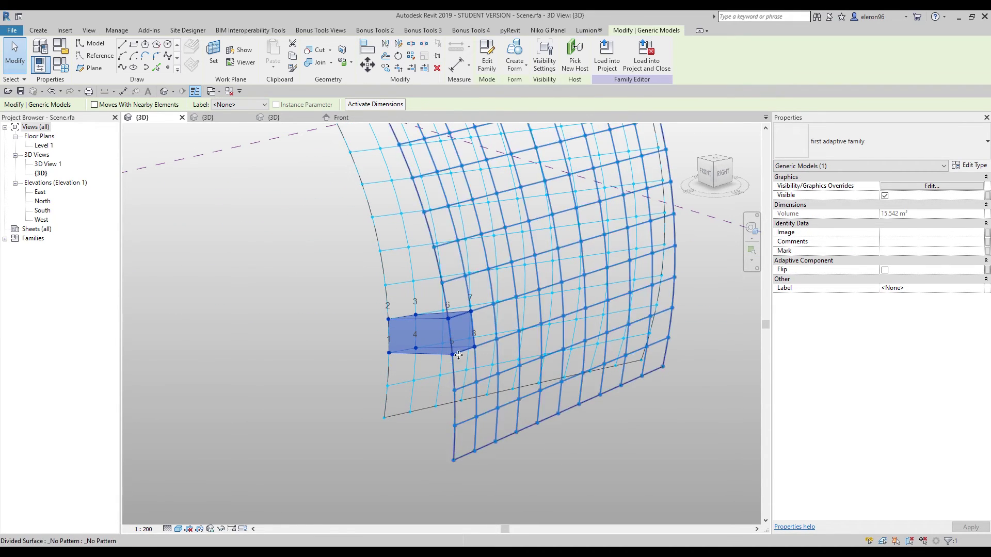
pyautogui.click(413, 60)
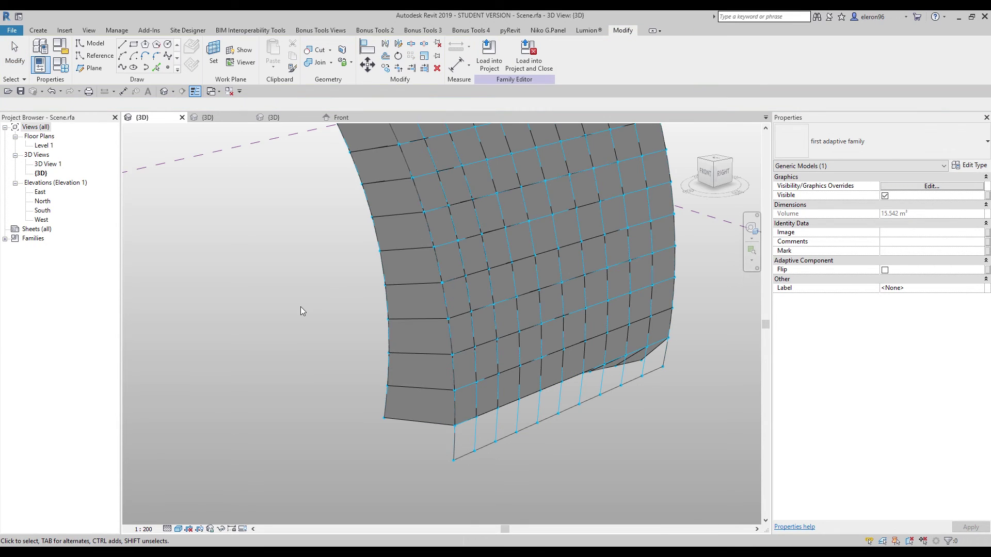
pyautogui.keyDown('shift'); pyautogui.moveTo(312, 358); pyautogui.dragTo(449, 197, button='middle'); pyautogui.keyUp('shift')
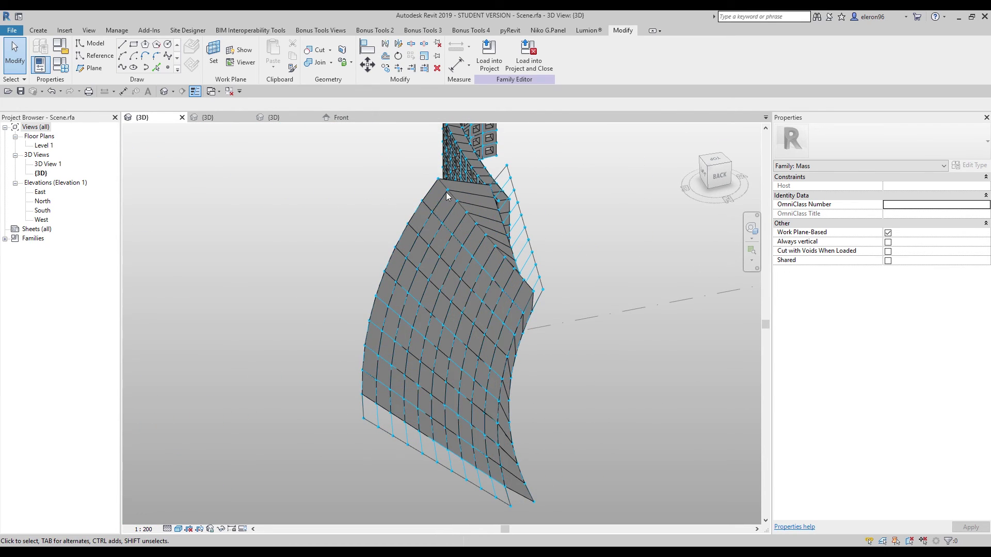
pyautogui.keyDown('shift'); pyautogui.moveTo(418, 340); pyautogui.dragTo(519, 286, button='middle'); pyautogui.keyUp('shift')
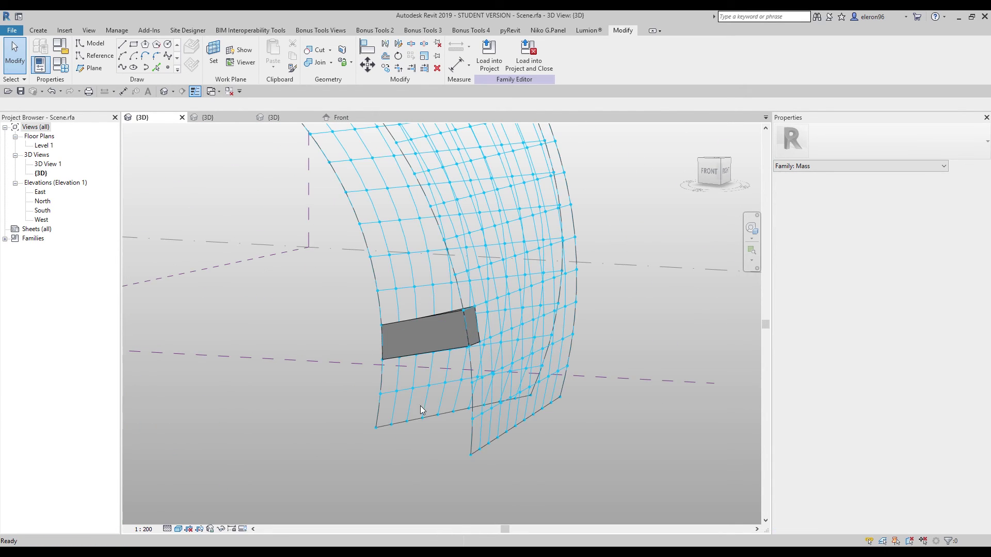
# Replace the placed component with a new one joining a single lower-corner cell of one surface to a two-by-two cell block of the other.
pyautogui.click(440, 314)
pyautogui.press('Delete')
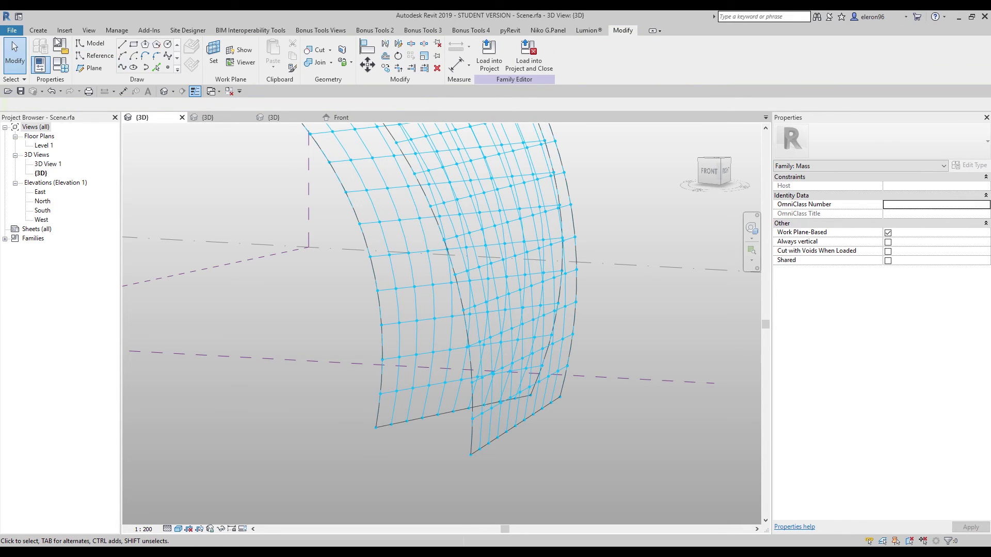
pyautogui.click(39, 31)
pyautogui.click(278, 52)
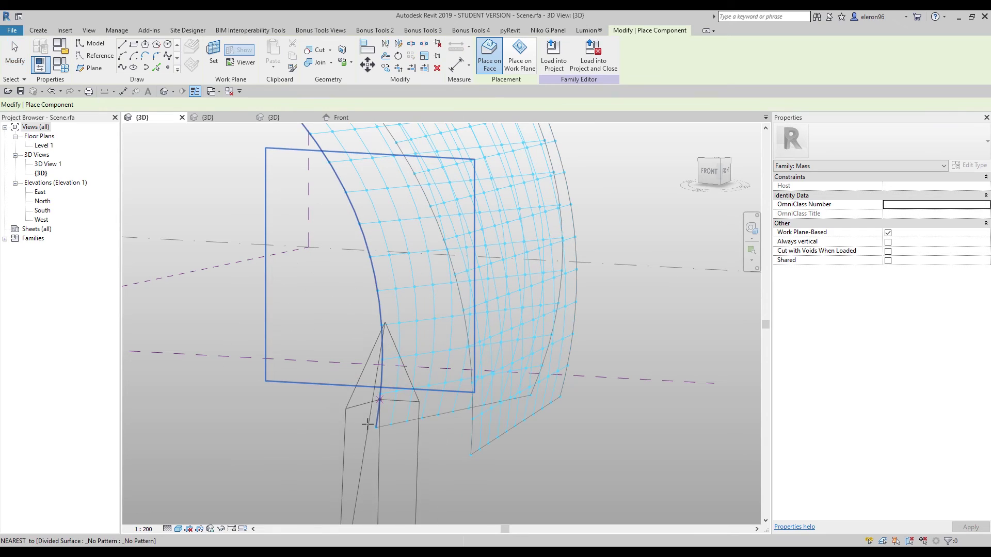
pyautogui.click(382, 394)
pyautogui.click(397, 391)
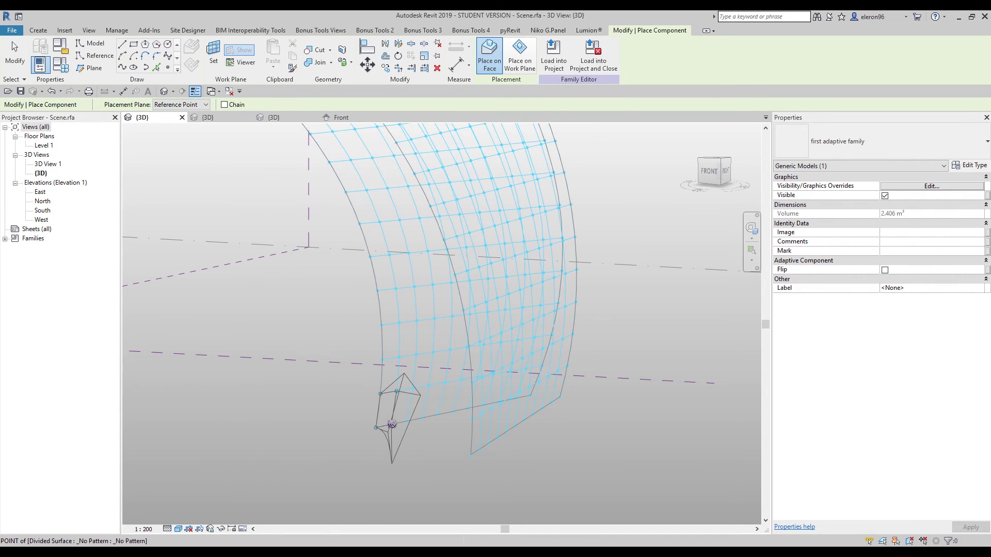
pyautogui.keyDown('shift'); pyautogui.moveTo(410, 432); pyautogui.dragTo(438, 440, button='middle'); pyautogui.keyUp('shift')
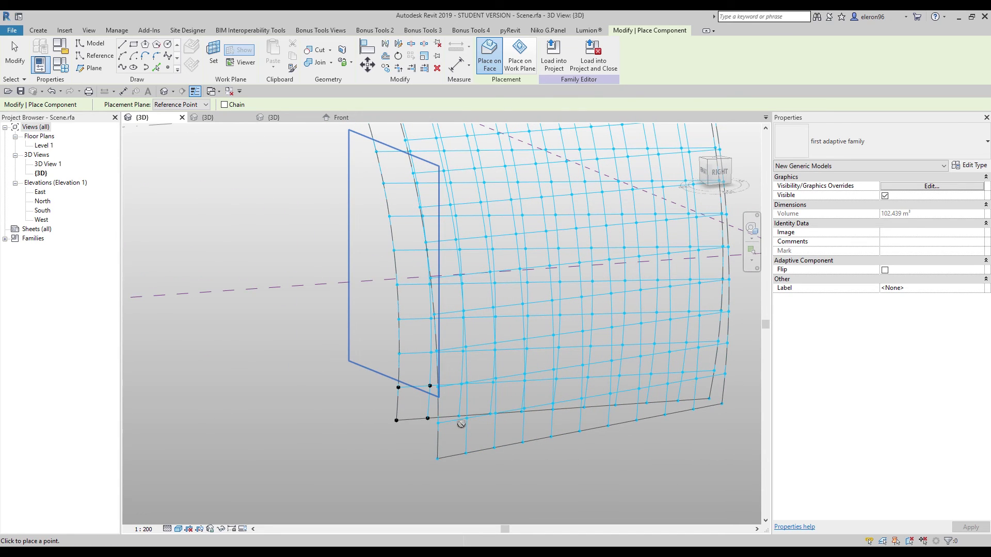
pyautogui.click(438, 460)
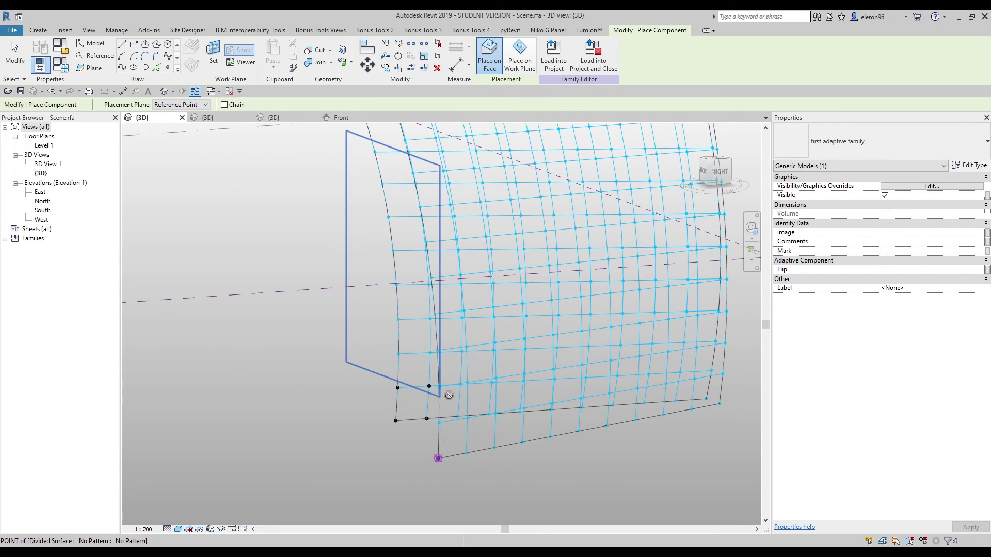
pyautogui.click(493, 382)
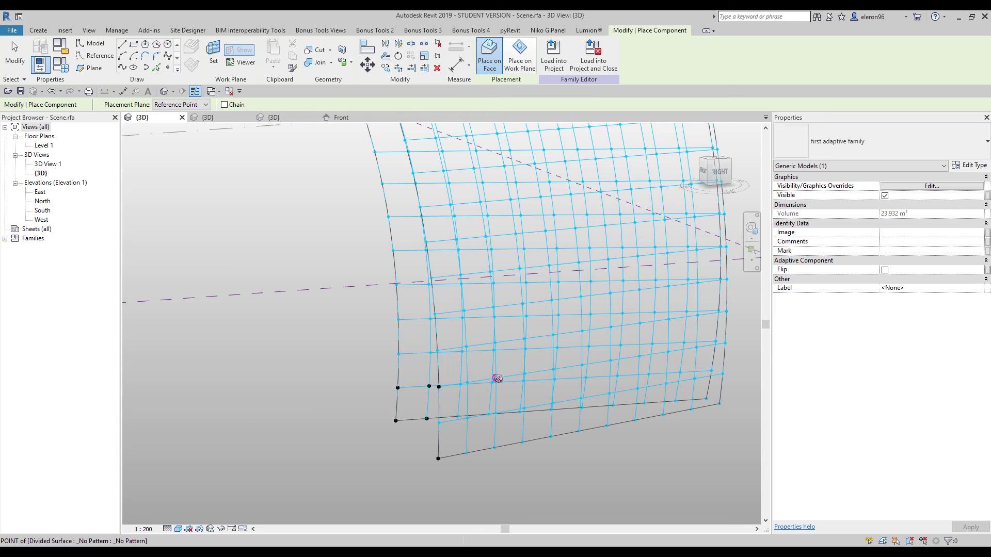
pyautogui.press('Escape')
pyautogui.press('Escape')
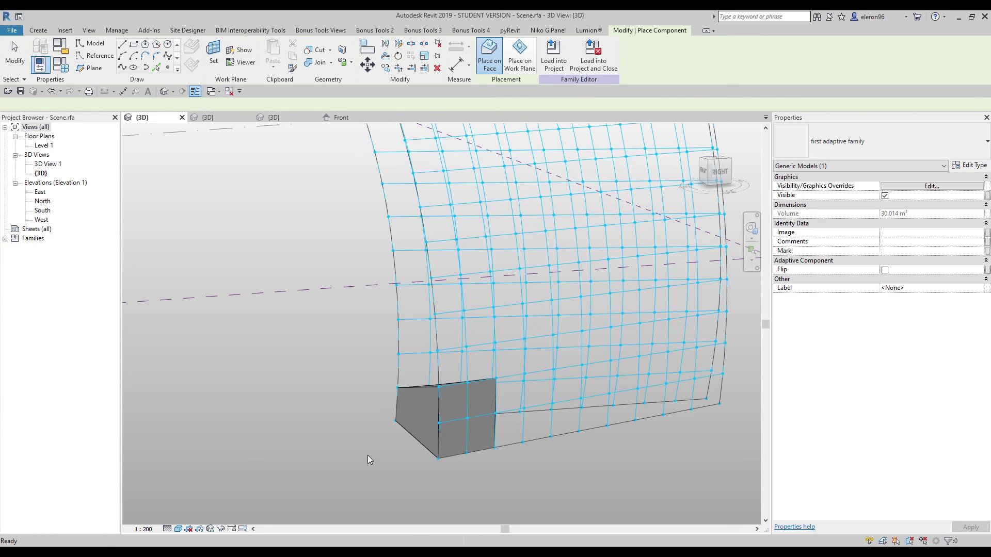
# Repeat the one-to-four-cell component across the divided surfaces and inspect the resulting solid from several angles.
pyautogui.keyDown('shift'); pyautogui.moveTo(361, 424); pyautogui.dragTo(438, 413, button='middle'); pyautogui.keyUp('shift')
pyautogui.click(436, 390)
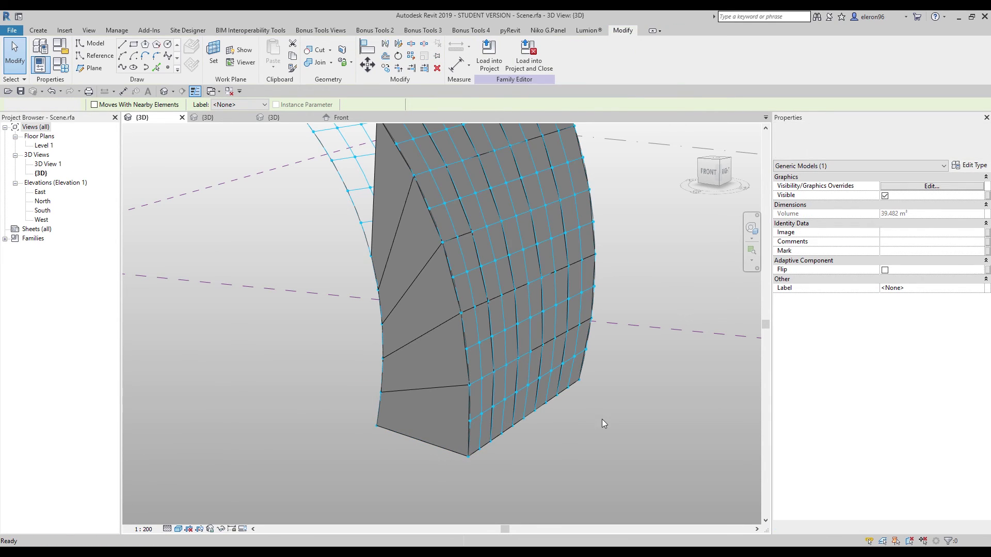
pyautogui.click(599, 419)
pyautogui.moveTo(597, 420)
pyautogui.keyDown('shift'); pyautogui.mouseDown(button='middle')
pyautogui.moveTo(214, 397)
pyautogui.moveTo(223, 431)
pyautogui.moveTo(293, 483)
pyautogui.moveTo(554, 472)
pyautogui.moveTo(653, 452)
pyautogui.moveTo(583, 411)
pyautogui.mouseUp(button='middle'); pyautogui.keyUp('shift')
pyautogui.scroll(-2, 622, 362)
pyautogui.keyDown('shift'); pyautogui.moveTo(623, 362); pyautogui.dragTo(598, 365, button='middle'); pyautogui.keyUp('shift')
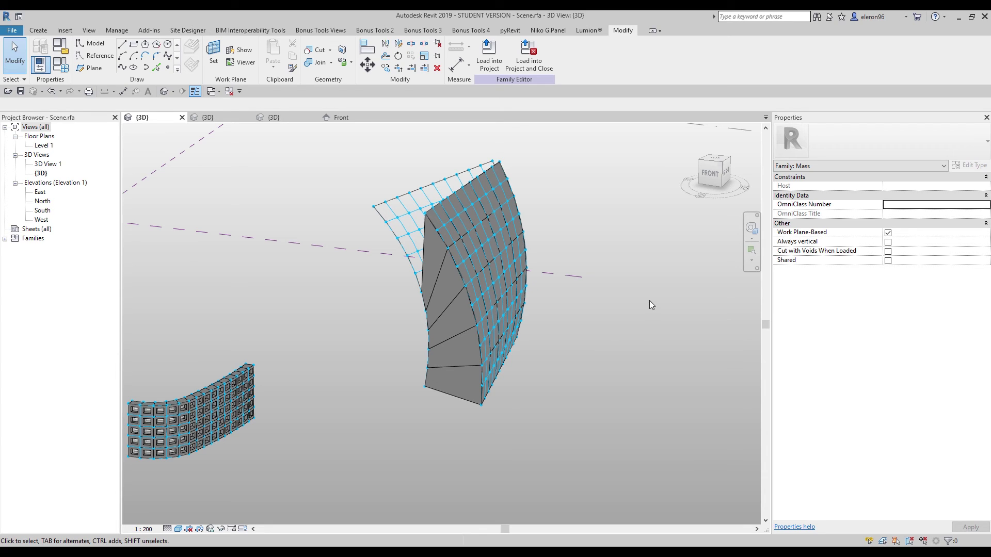
# Undo the repetition and delete the remaining adaptive component from the lower corner of the divided surfaces.
pyautogui.scroll(3, 490, 362)
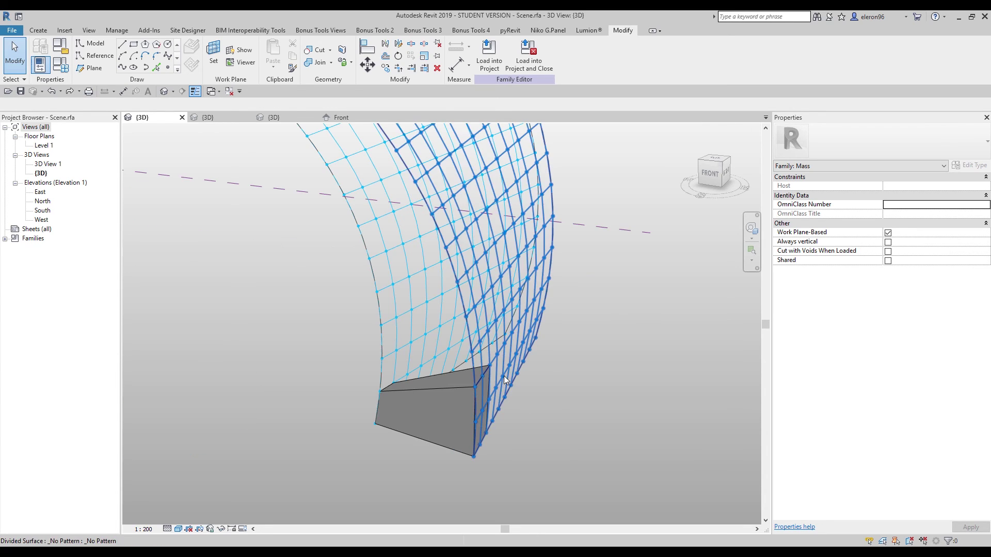
pyautogui.click(444, 386)
pyautogui.press('Delete')
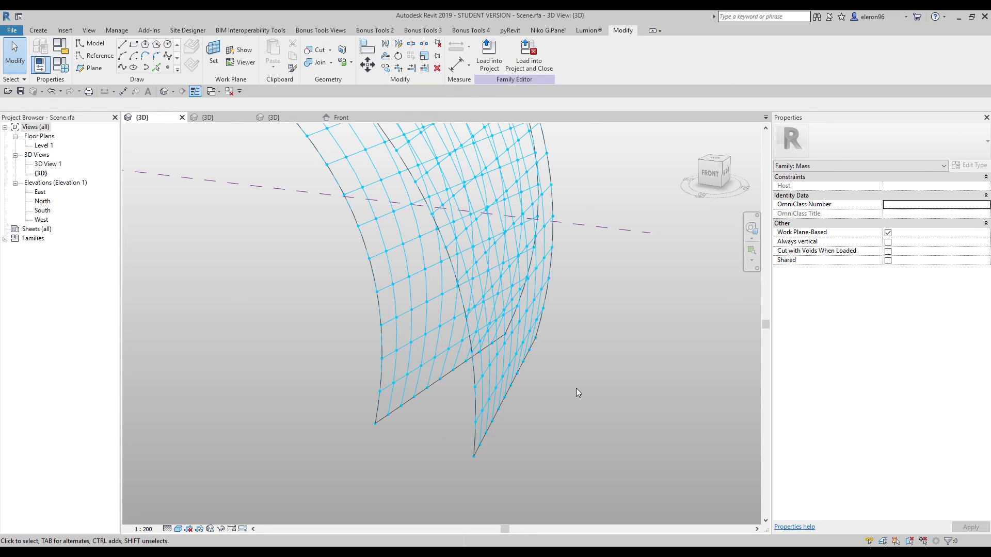
pyautogui.scroll(-3, 576, 388)
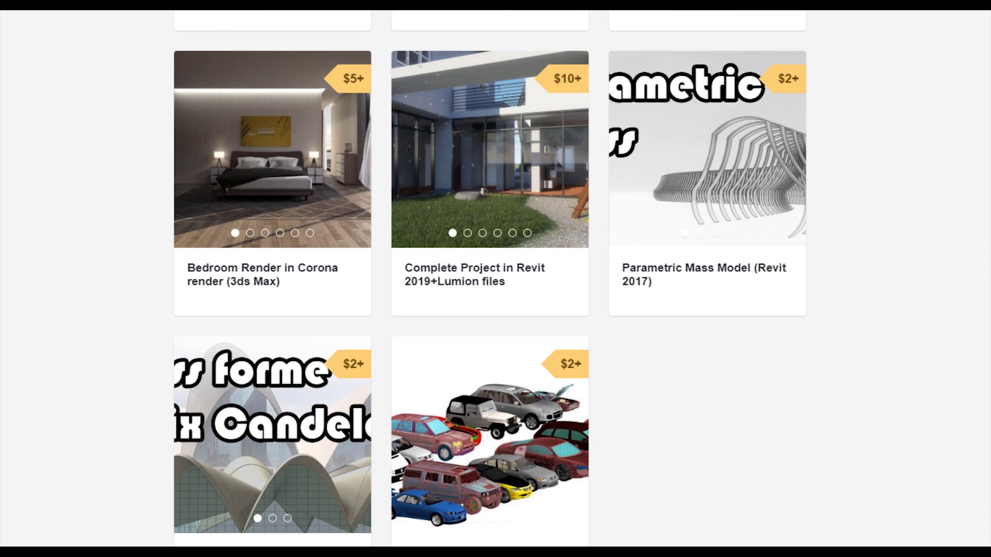
pyautogui.scroll(12, 489, 279)
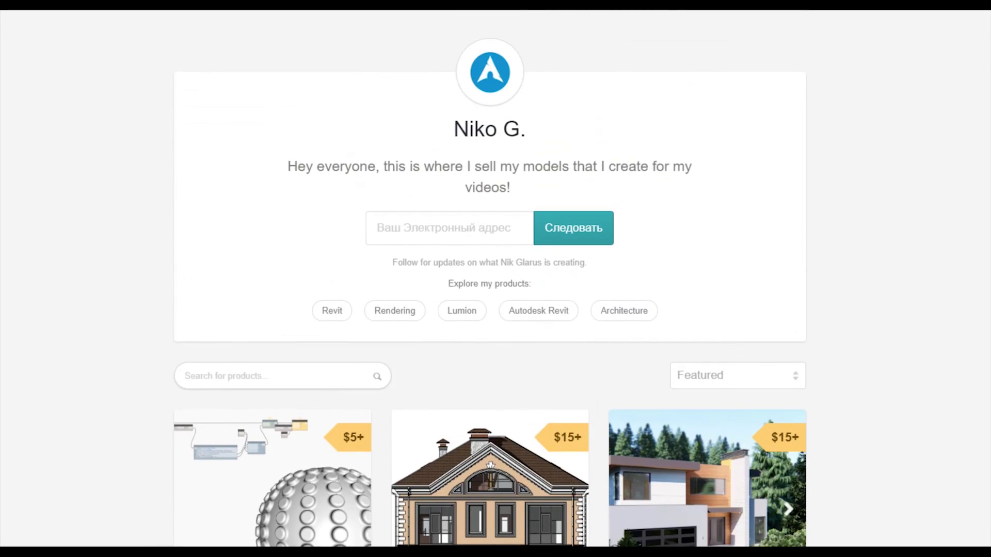
pyautogui.scroll(-3, 297, 511)
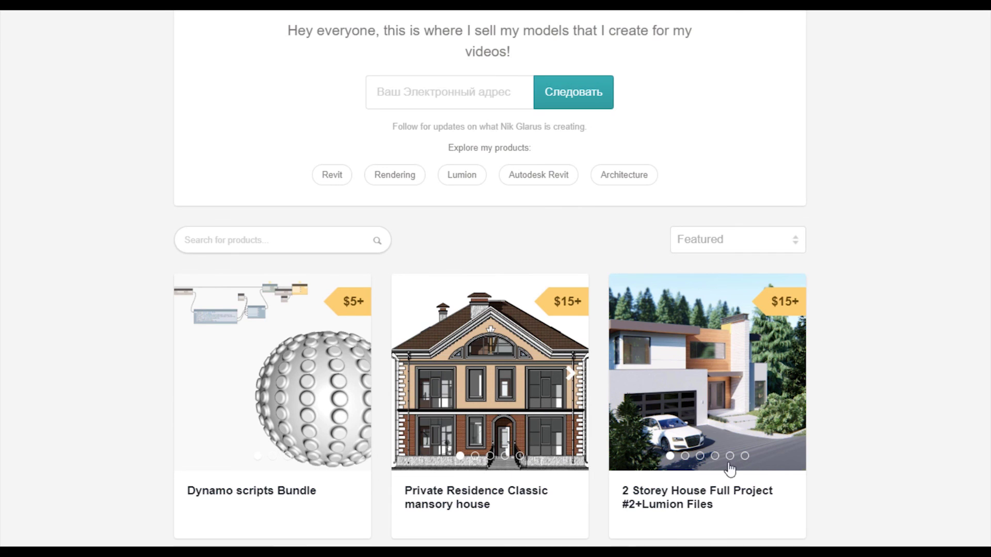
pyautogui.scroll(-3, 486, 424)
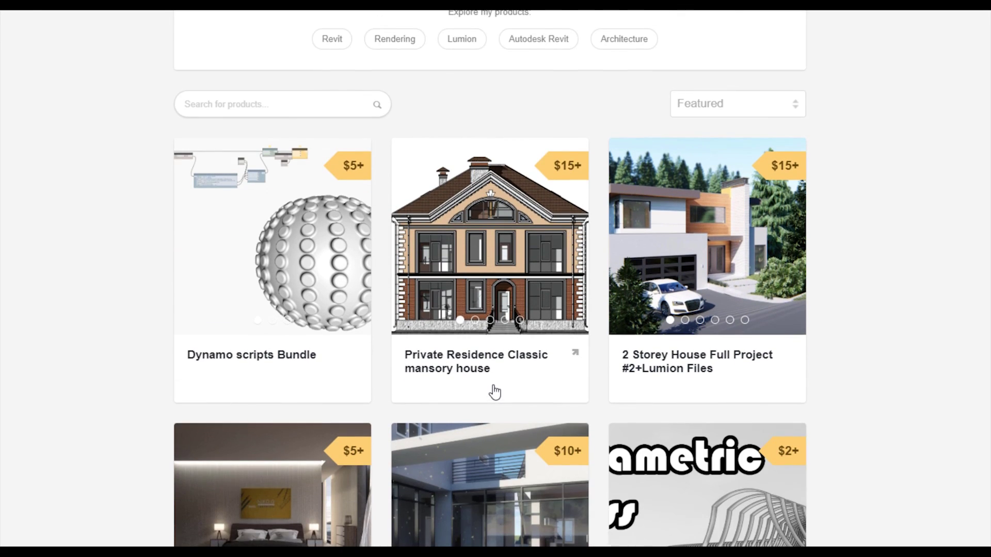
pyautogui.scroll(-3, 493, 391)
pyautogui.scroll(3, 820, 303)
pyautogui.scroll(6, 883, 373)
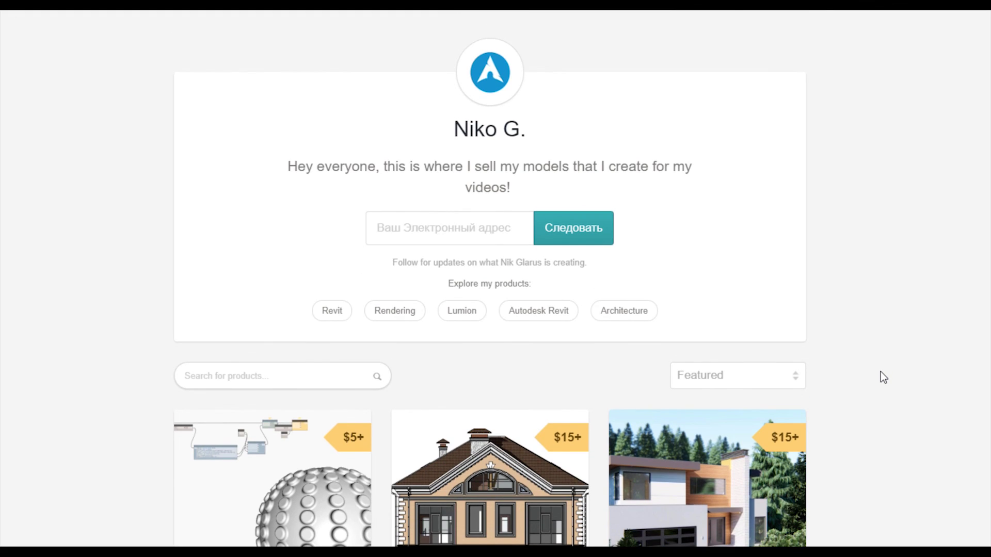
pyautogui.scroll(-6, 876, 375)
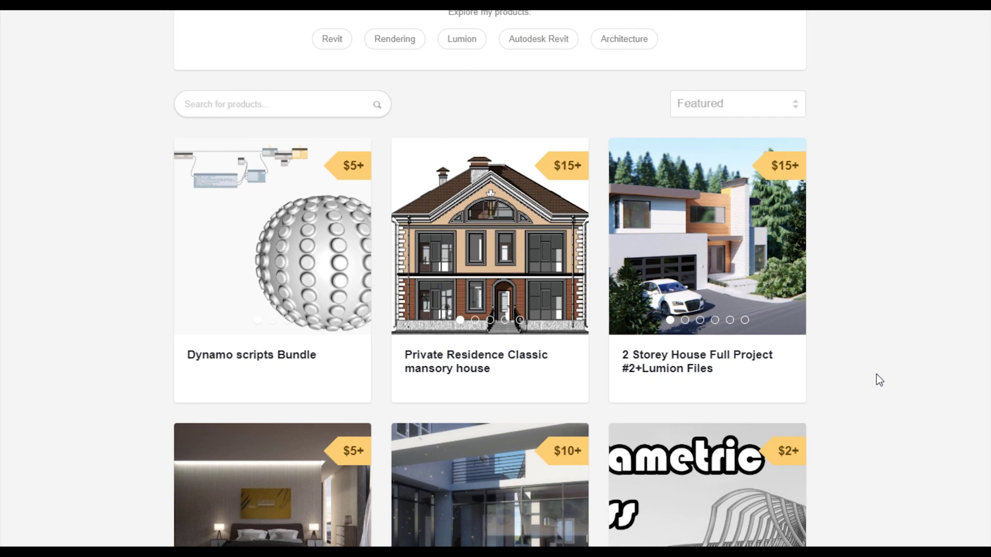
pyautogui.scroll(-3, 875, 374)
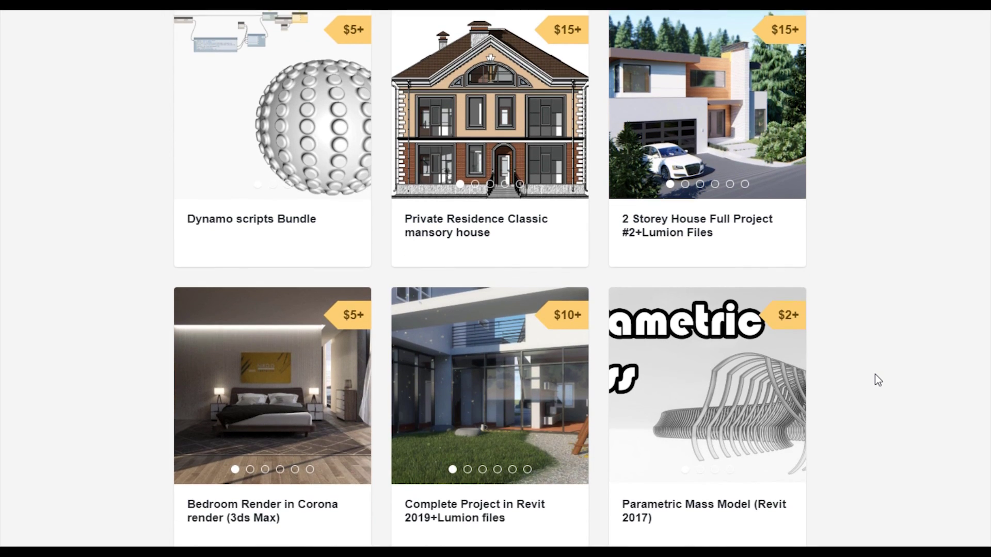